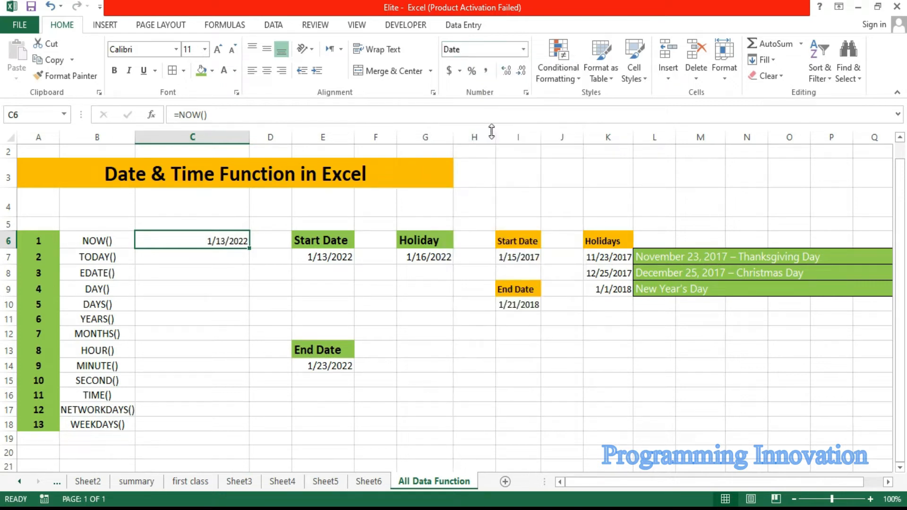
# Step: Format the NOW() result in cell C6 with the Time number format
pyautogui.click(522, 49)
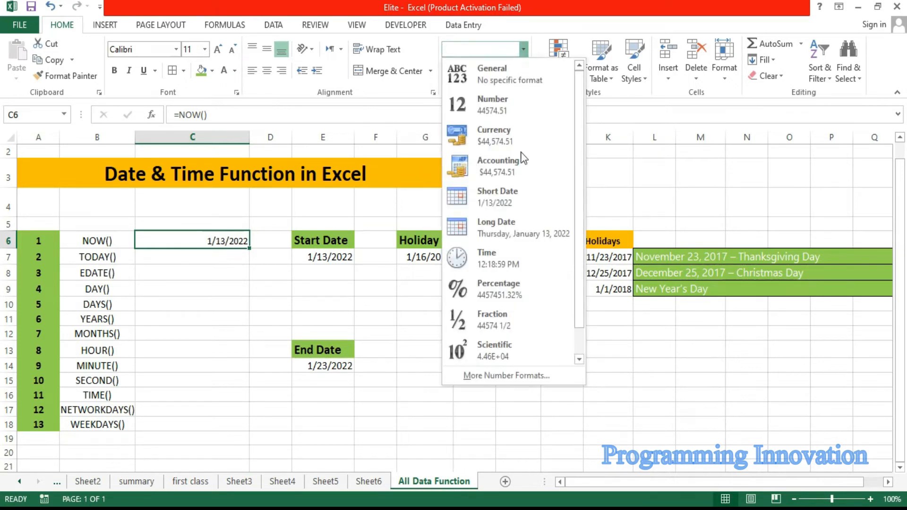
pyautogui.click(500, 265)
# Step: Enter the formula =TODAY() in cell C7 beside the TODAY() label and check the result
pyautogui.click(211, 263)
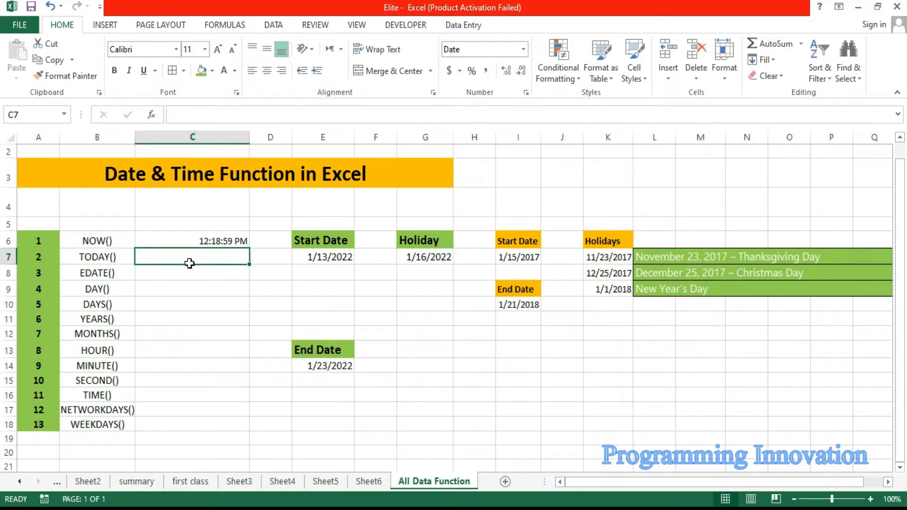
pyautogui.write('=tod')
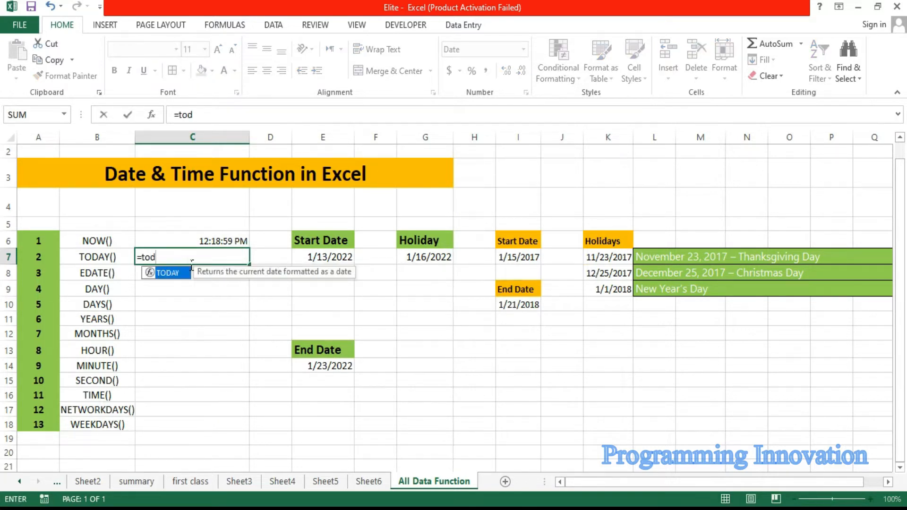
pyautogui.press('Tab')
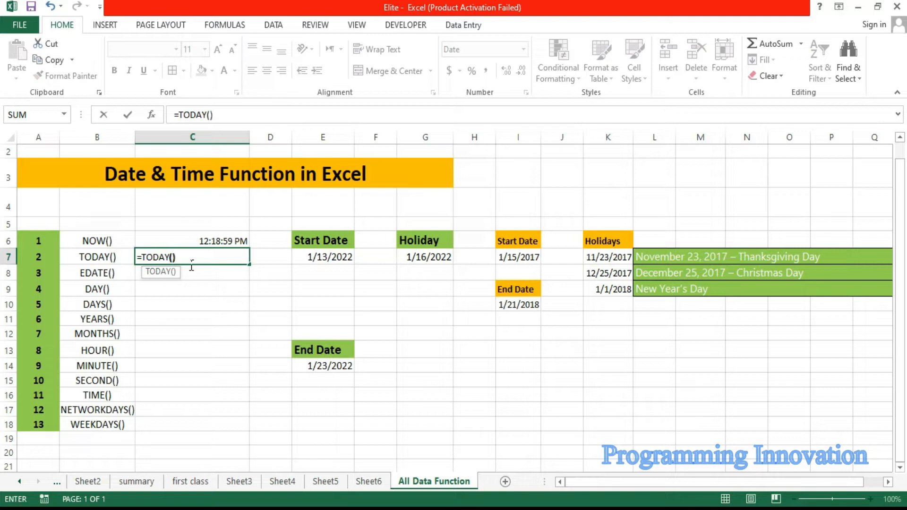
pyautogui.write(')')
pyautogui.press('Return')
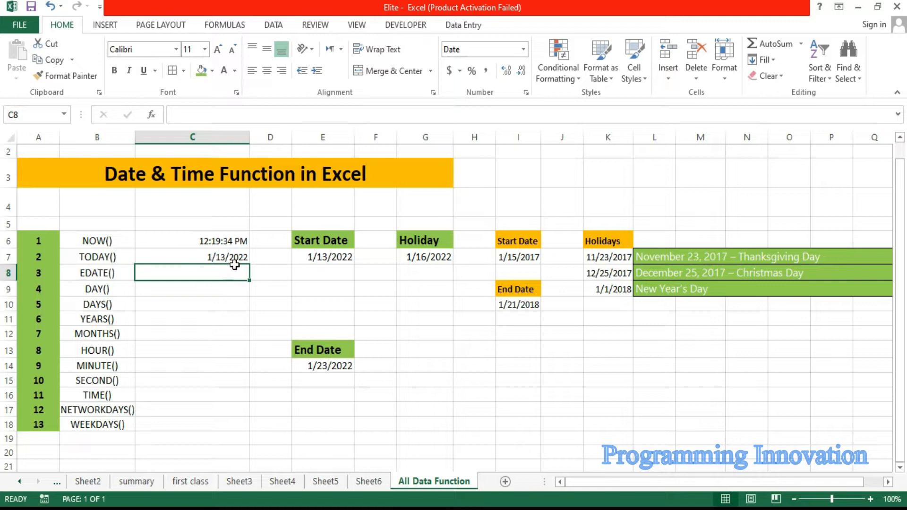
pyautogui.click(217, 261)
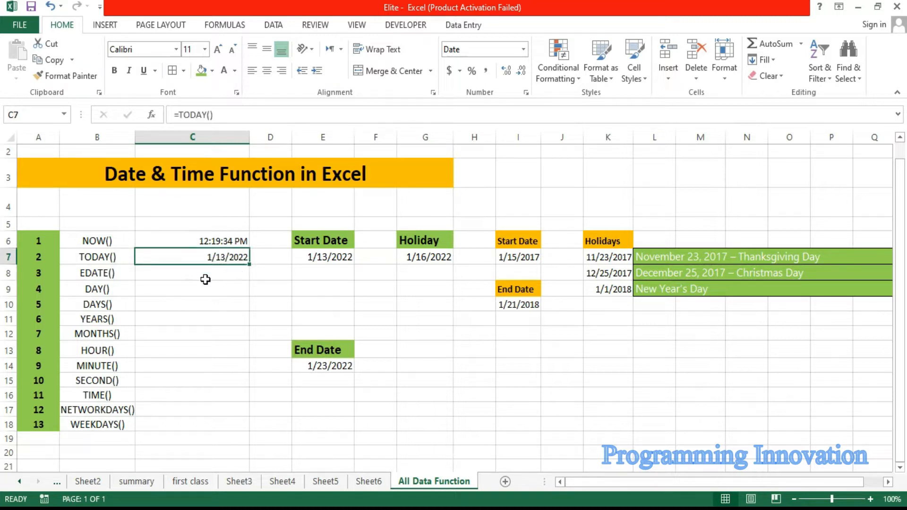
pyautogui.click(205, 279)
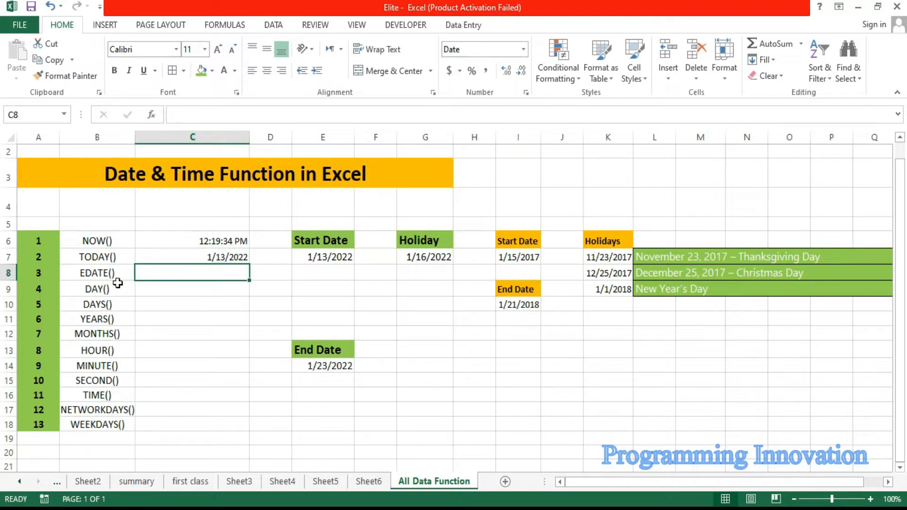
pyautogui.click(213, 260)
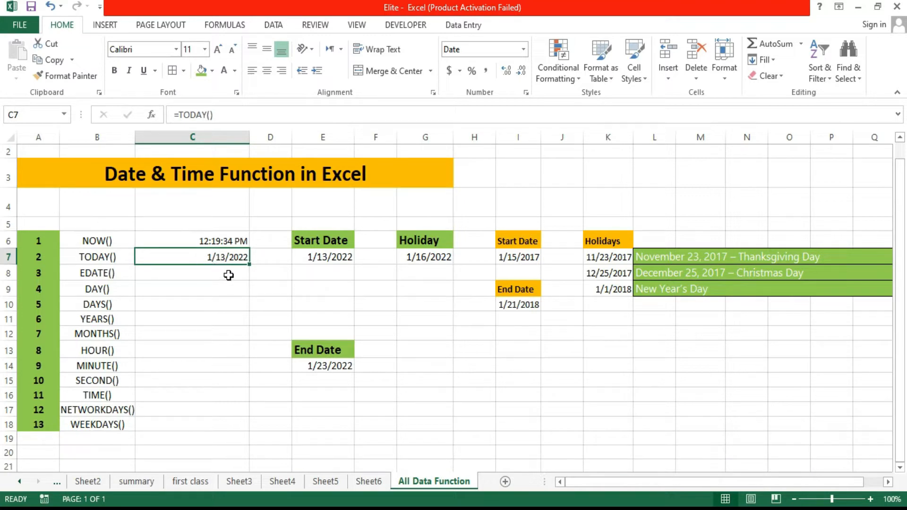
# Step: Enter =EDATE(C7,2) in cell C8 to get the date two months after the TODAY() date
pyautogui.click(219, 279)
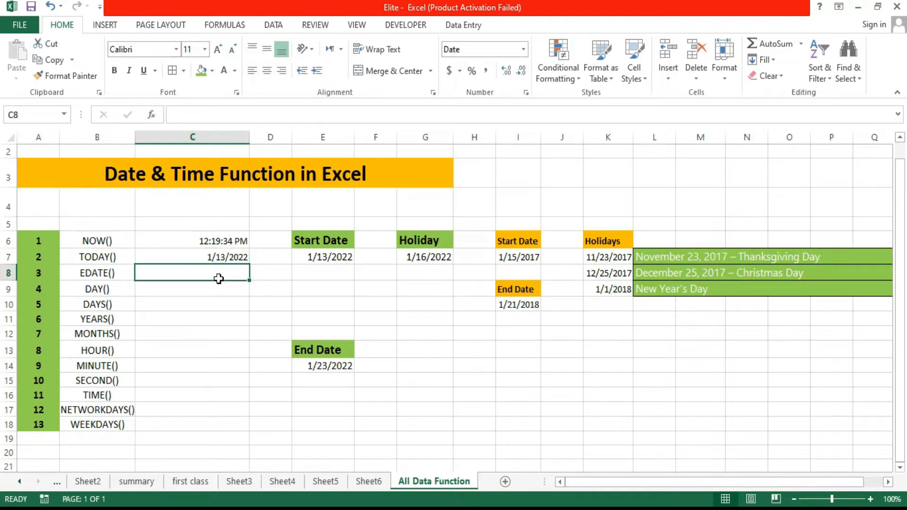
pyautogui.write('=edat')
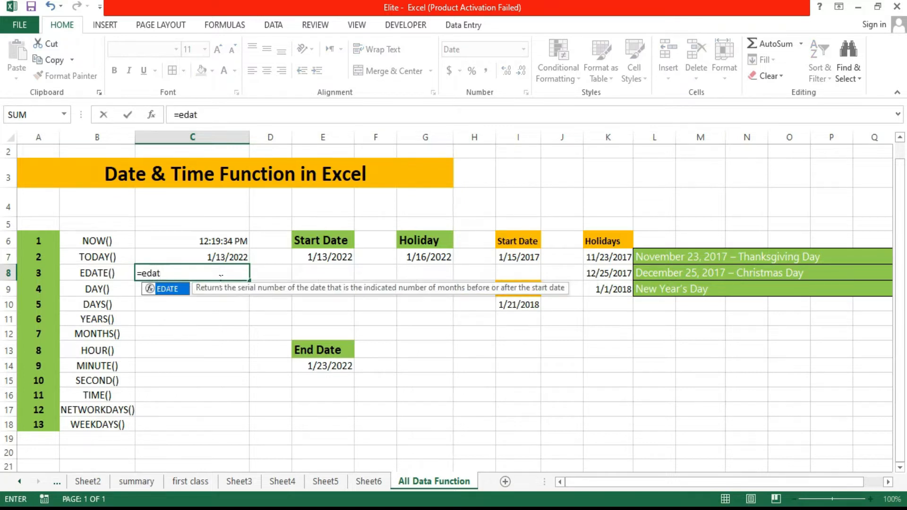
pyautogui.press('Tab')
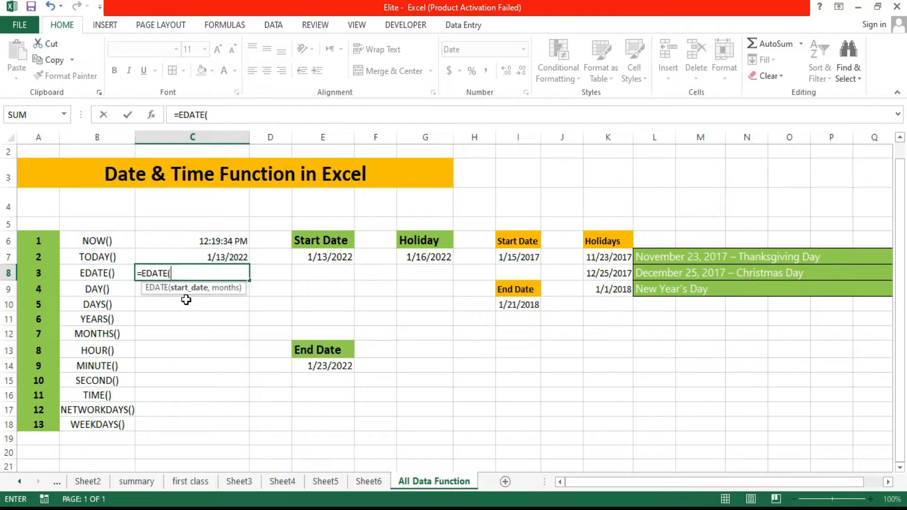
pyautogui.click(231, 258)
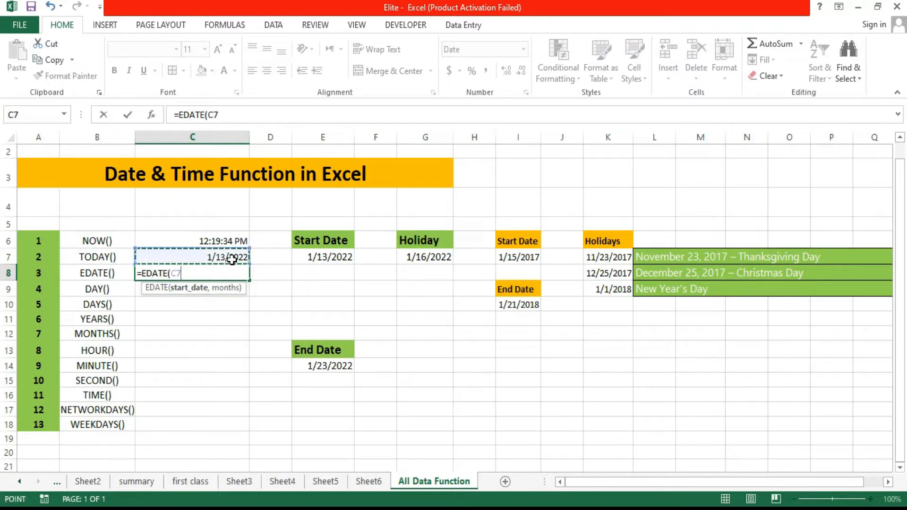
pyautogui.write(',')
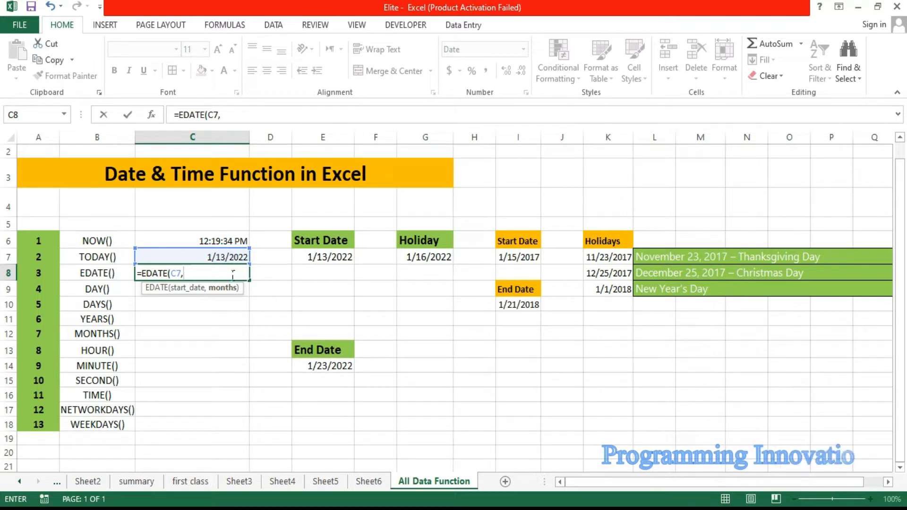
pyautogui.write('2')
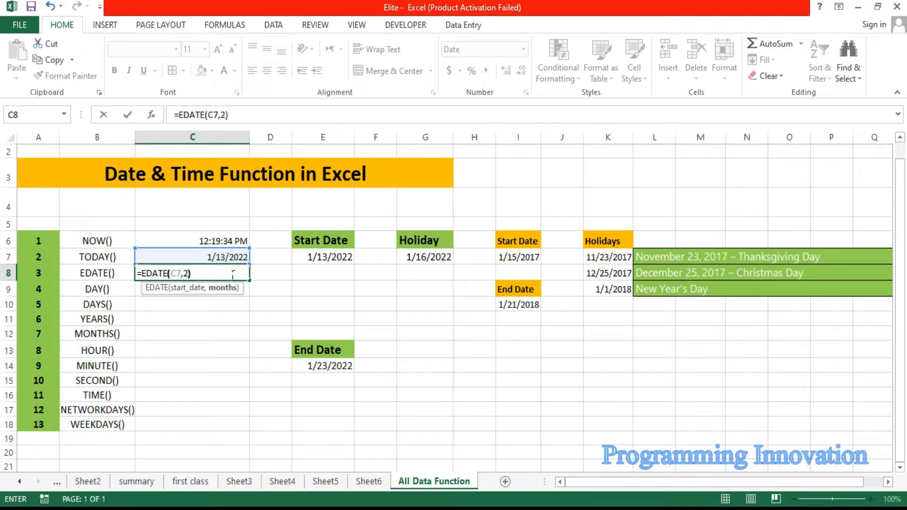
pyautogui.write(')')
pyautogui.press('Return')
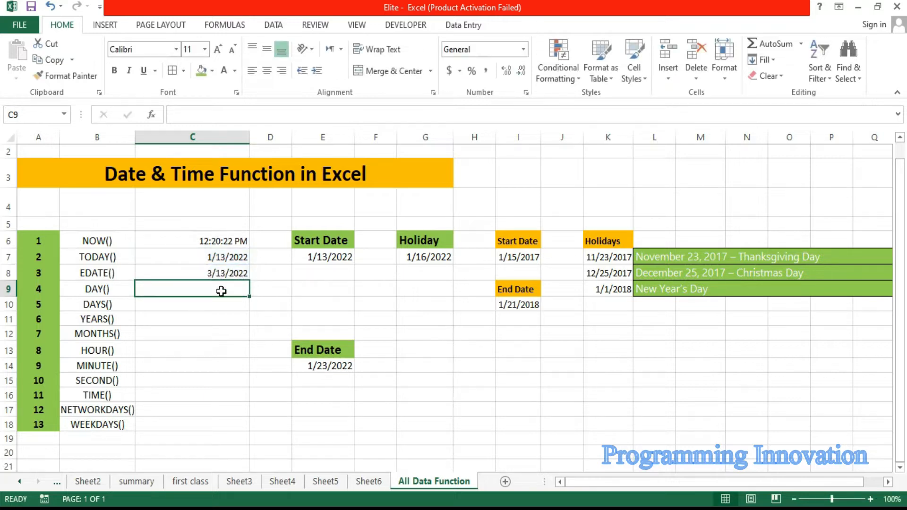
pyautogui.click(219, 277)
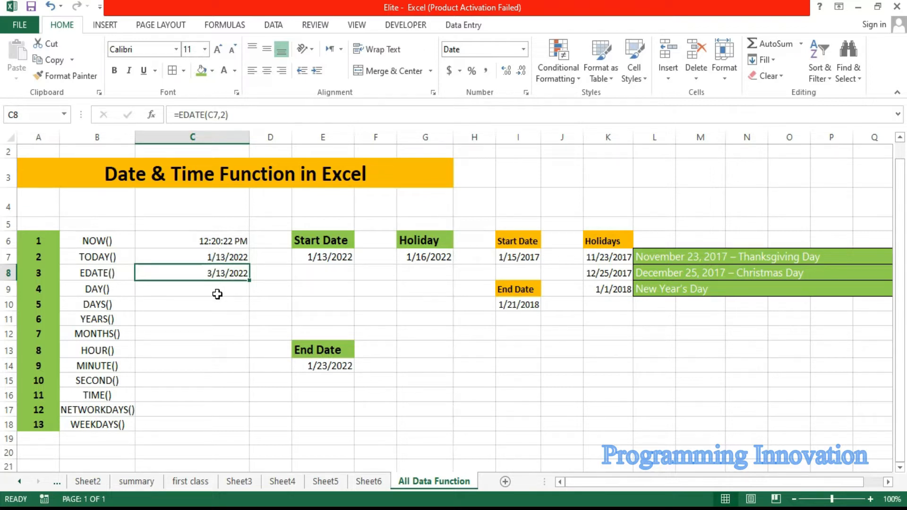
# Step: Enter =DAY(C7) in cell C9 to extract the day number from the TODAY() date
pyautogui.click(217, 295)
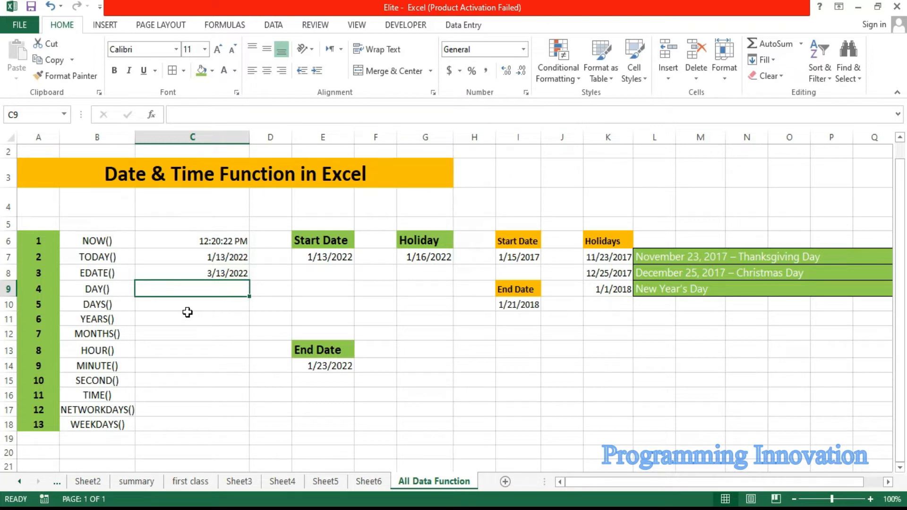
pyautogui.write('=day')
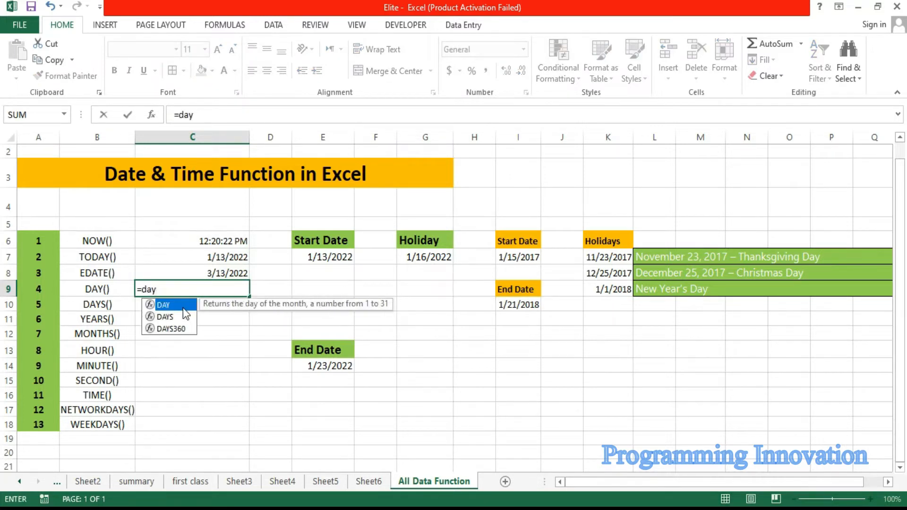
pyautogui.doubleClick(183, 308)
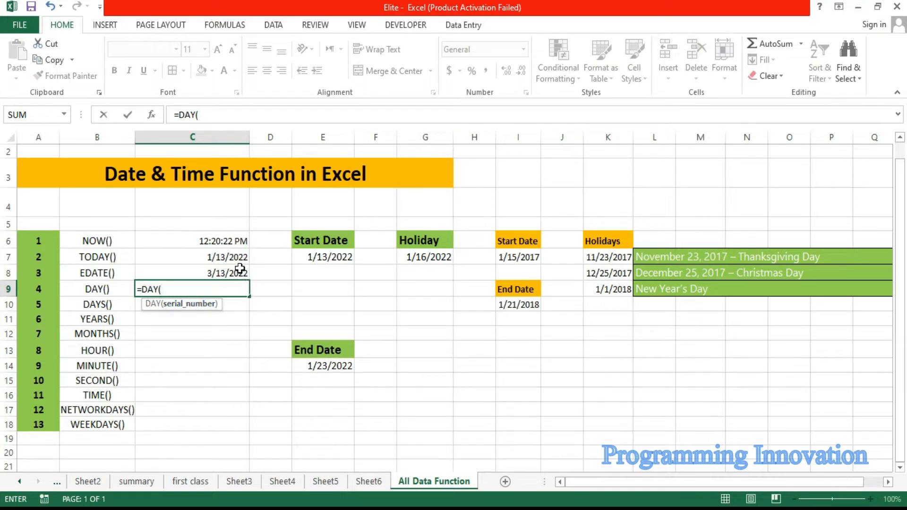
pyautogui.click(217, 263)
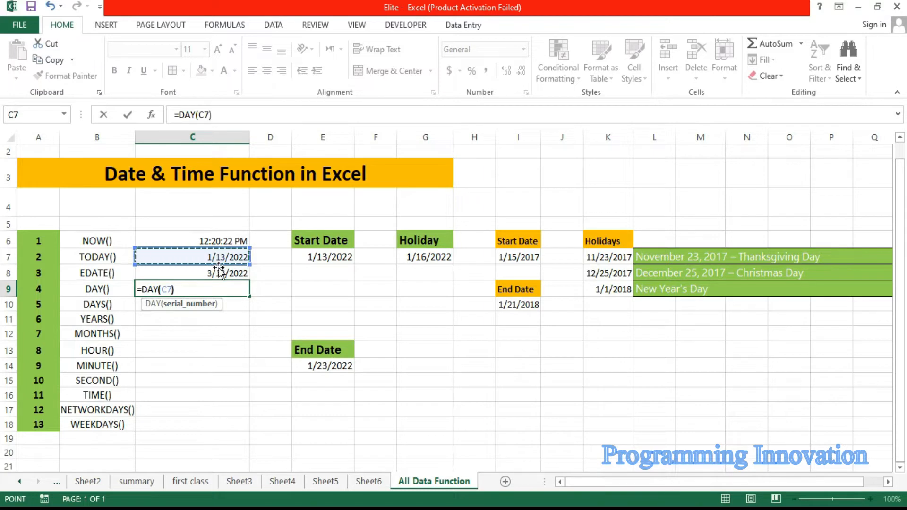
pyautogui.press('Return')
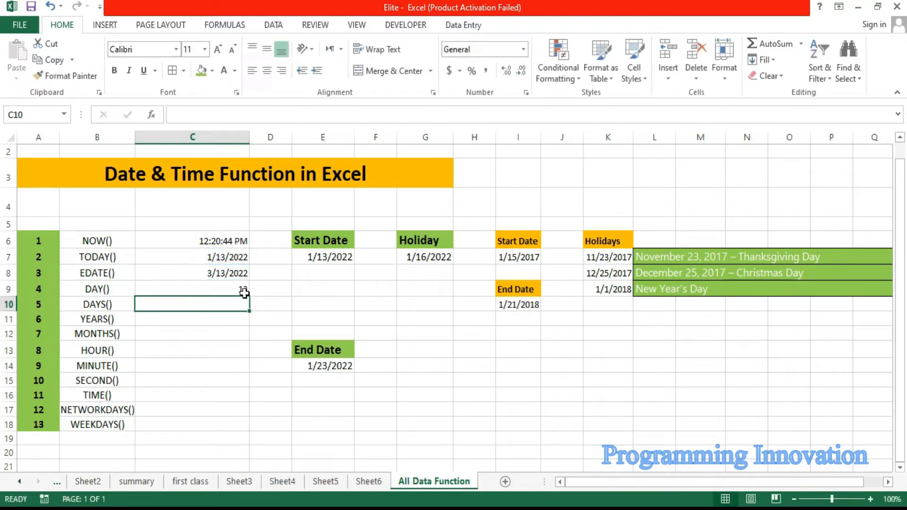
pyautogui.click(240, 290)
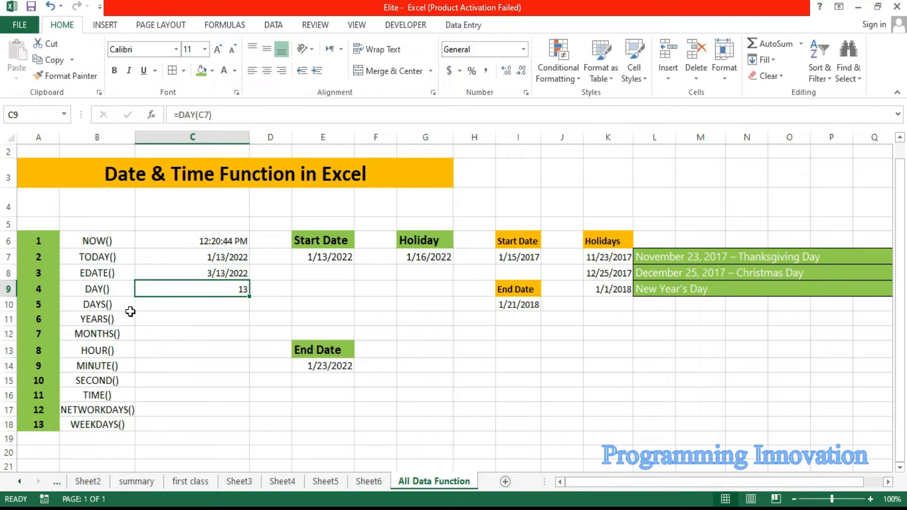
# Step: Enter =DAYS(C8,C7) in cell C10 to count the days between the TODAY() and EDATE() dates
pyautogui.click(152, 311)
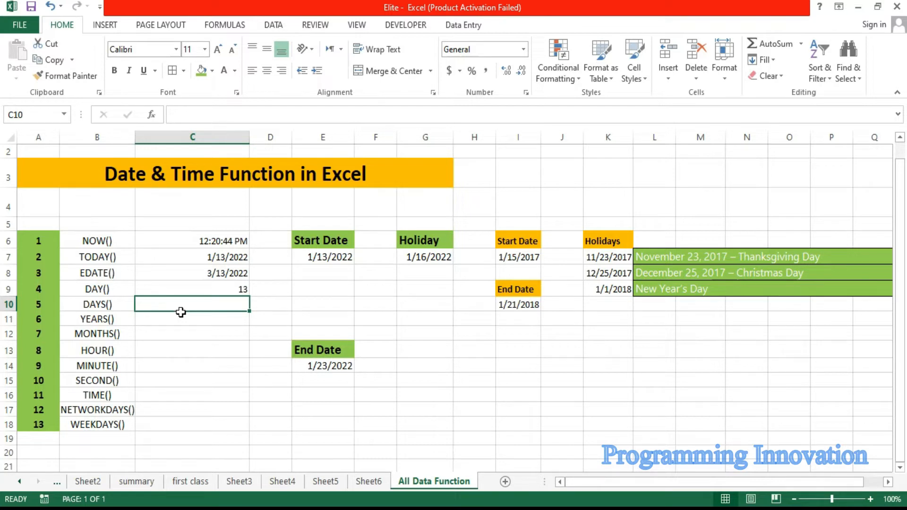
pyautogui.write('=days')
pyautogui.press('Tab')
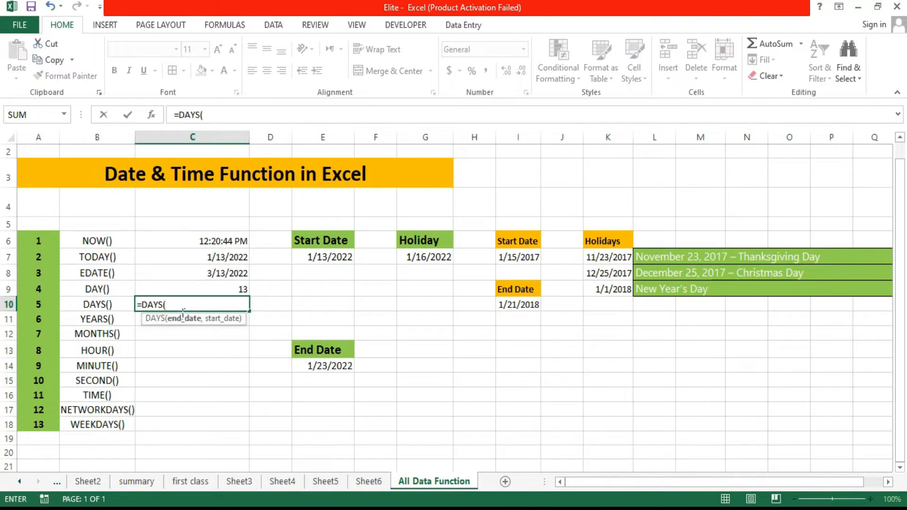
pyautogui.click(232, 278)
pyautogui.press('BackSpace')
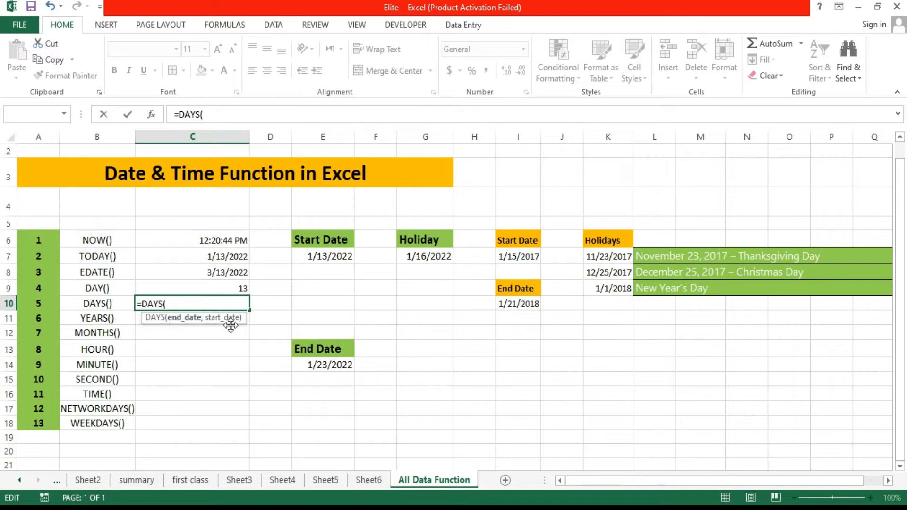
pyautogui.click(229, 277)
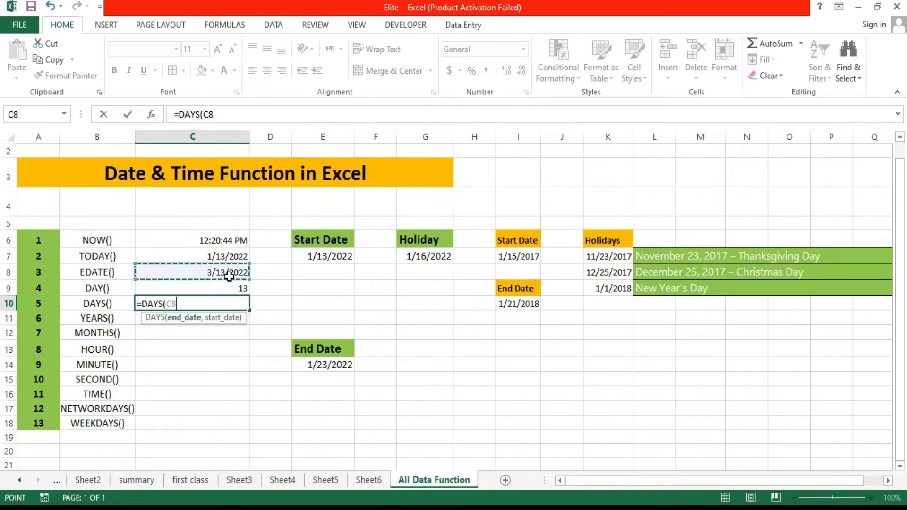
pyautogui.write(',')
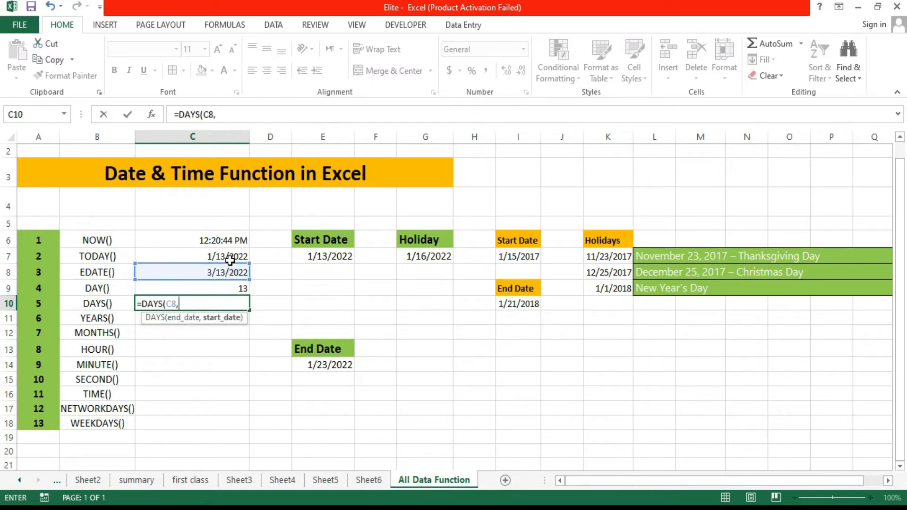
pyautogui.click(230, 260)
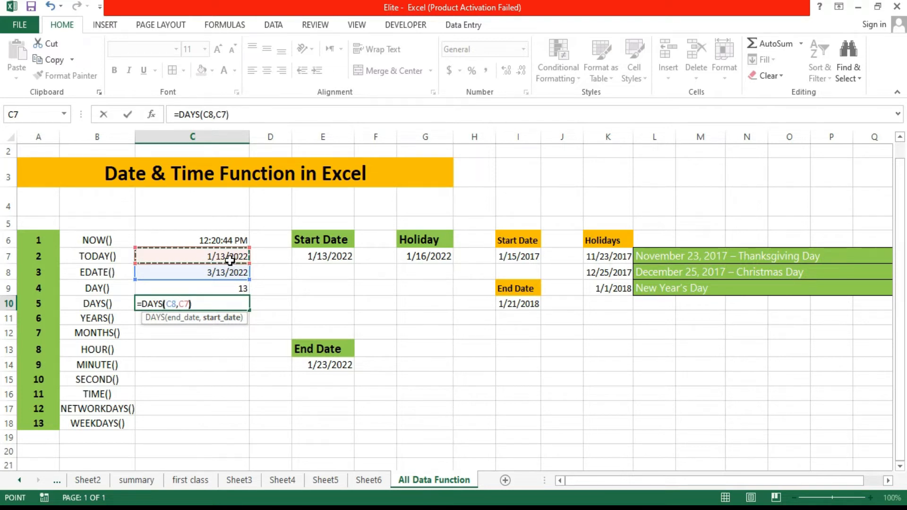
pyautogui.press('Return')
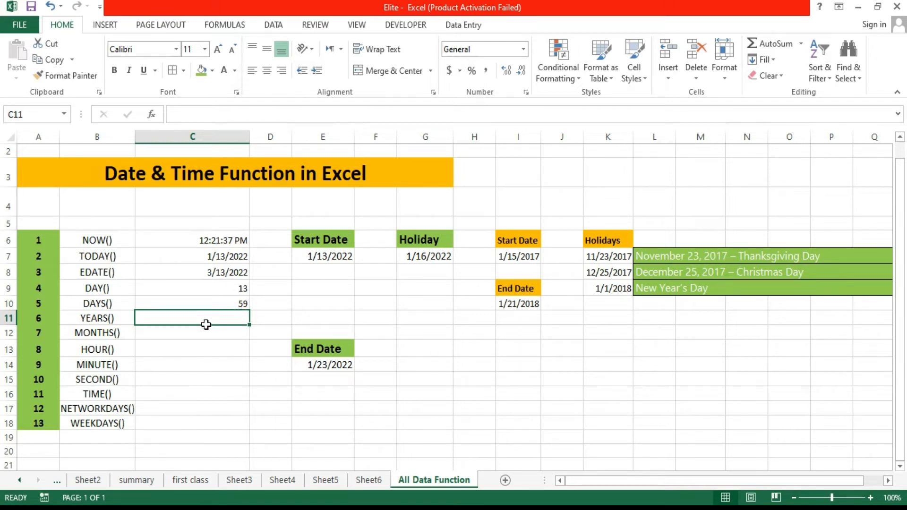
# Step: Enter =YEAR(C7) in cell C11 to extract the year from the TODAY() date
pyautogui.write('=ye')
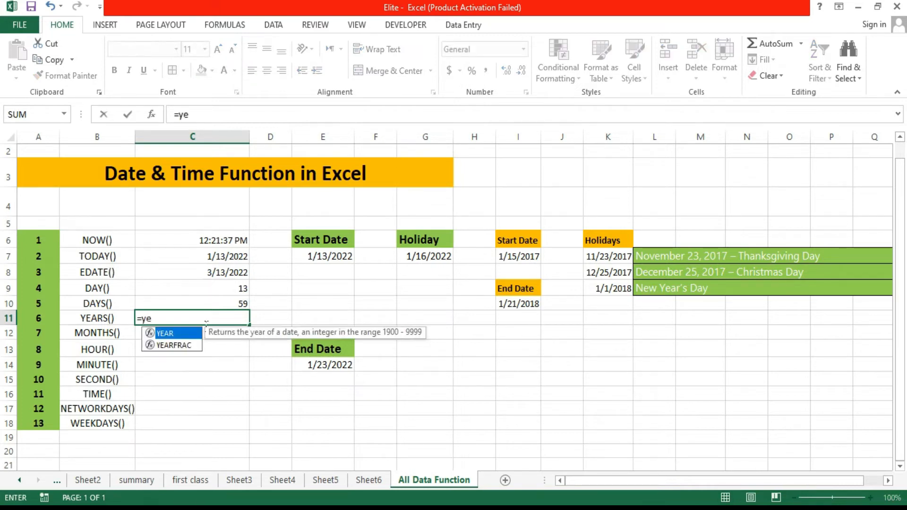
pyautogui.press('Tab')
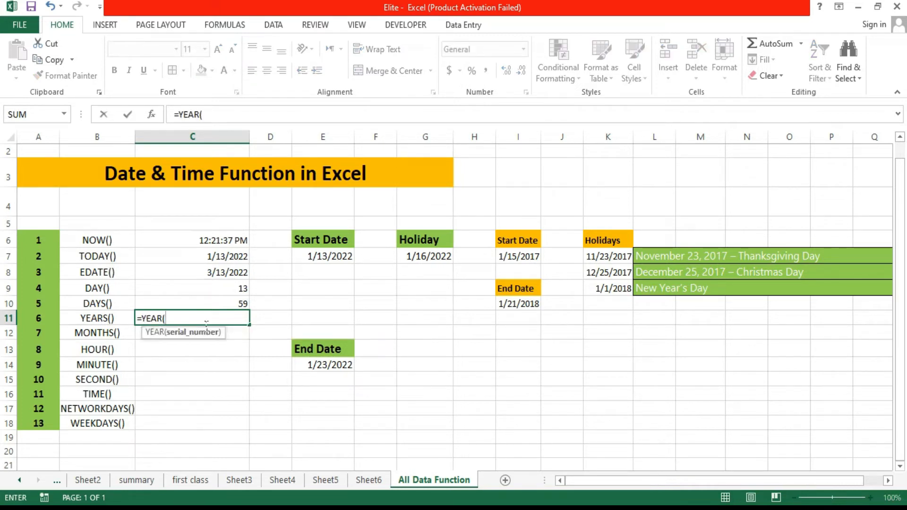
pyautogui.click(236, 259)
pyautogui.write(')')
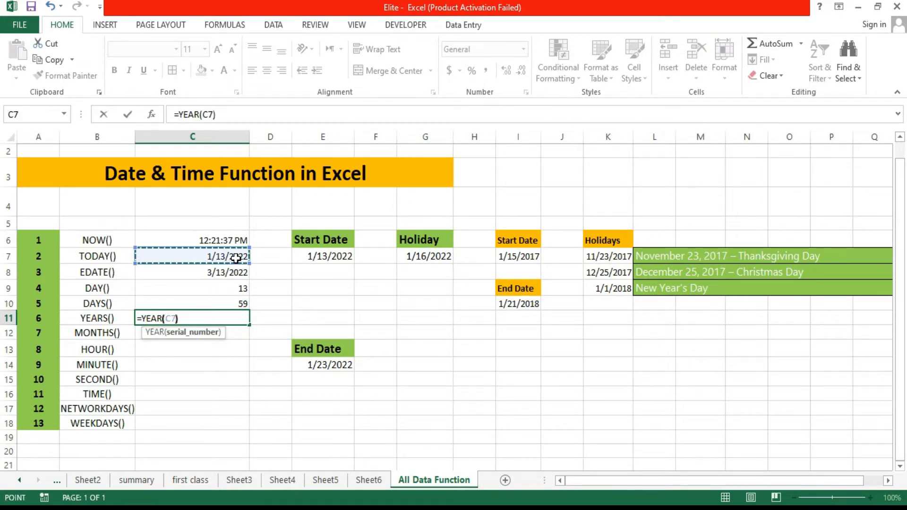
pyautogui.press('Return')
pyautogui.click(227, 320)
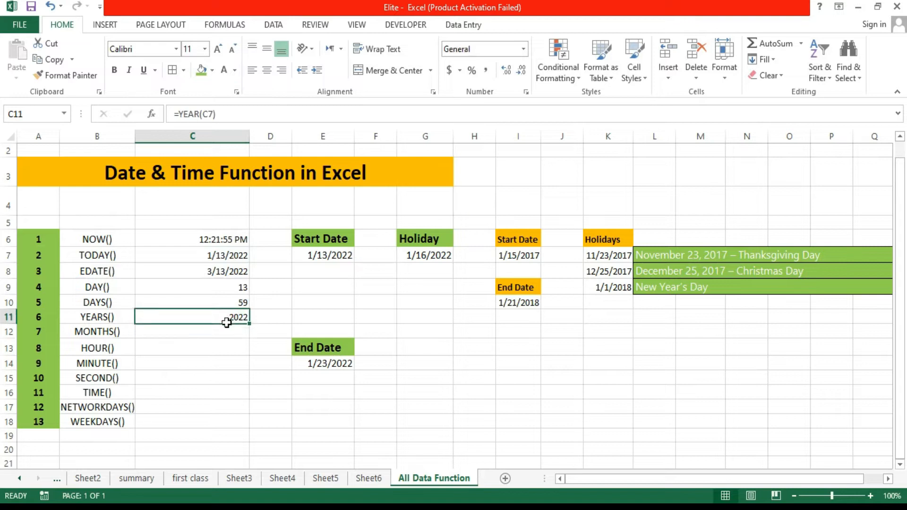
# Step: Enter =MONTH(C7) in cell C12 to extract the month from the TODAY() date
pyautogui.click(190, 338)
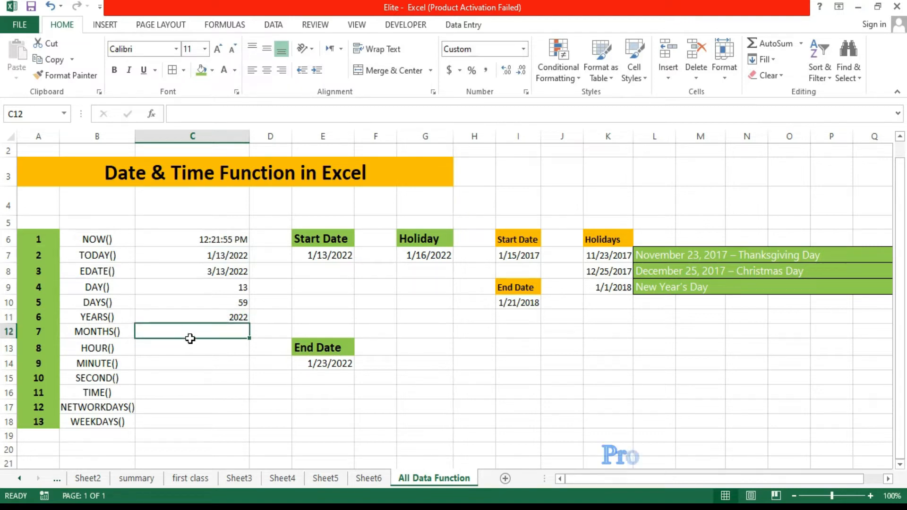
pyautogui.doubleClick(191, 339)
pyautogui.write('=mon')
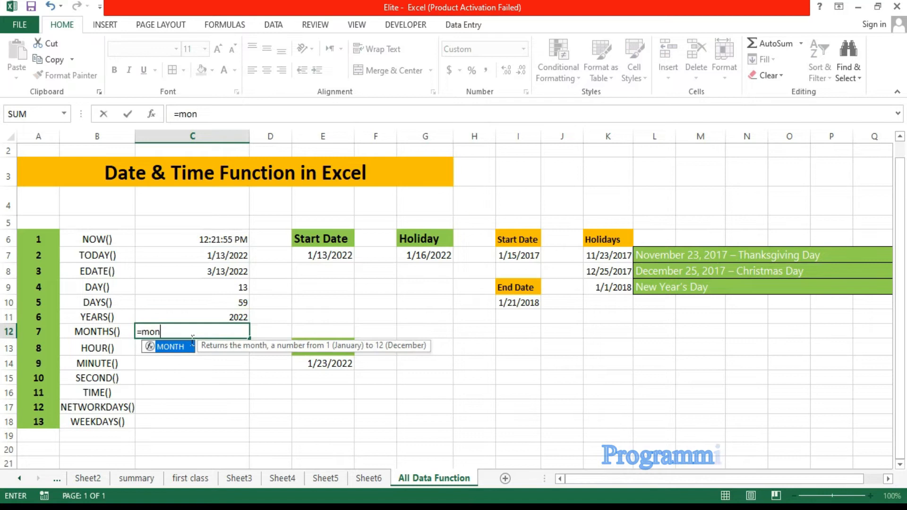
pyautogui.press('Tab')
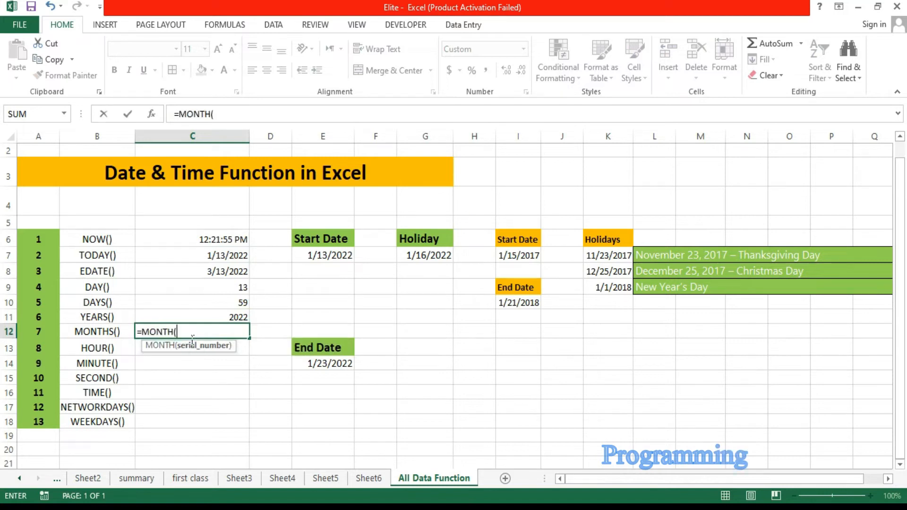
pyautogui.click(231, 262)
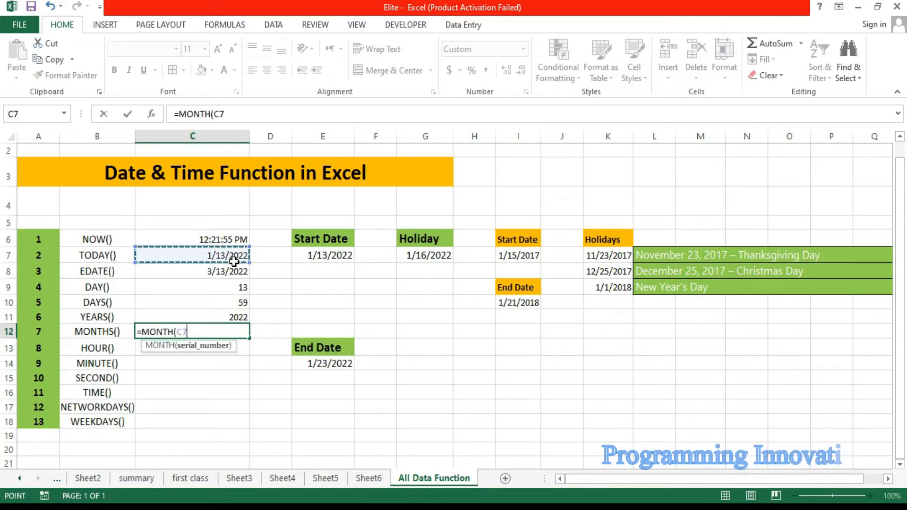
pyautogui.press('Return')
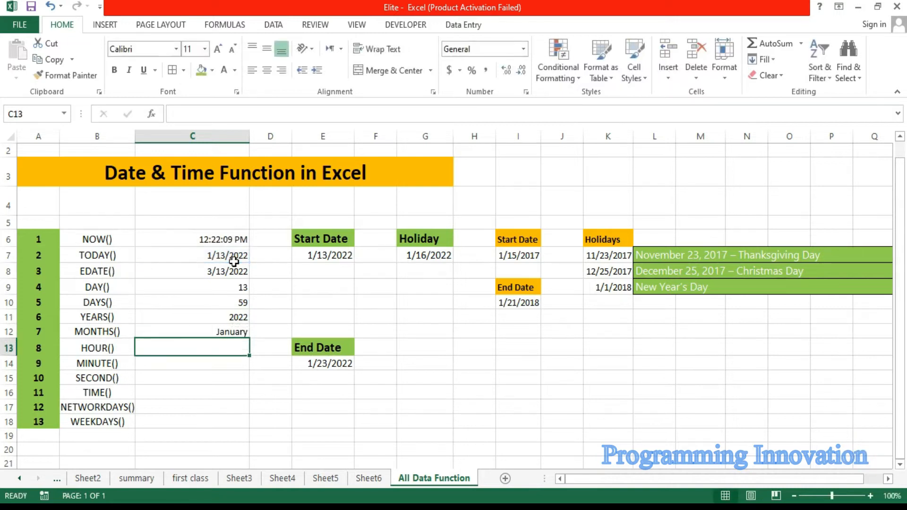
pyautogui.click(238, 333)
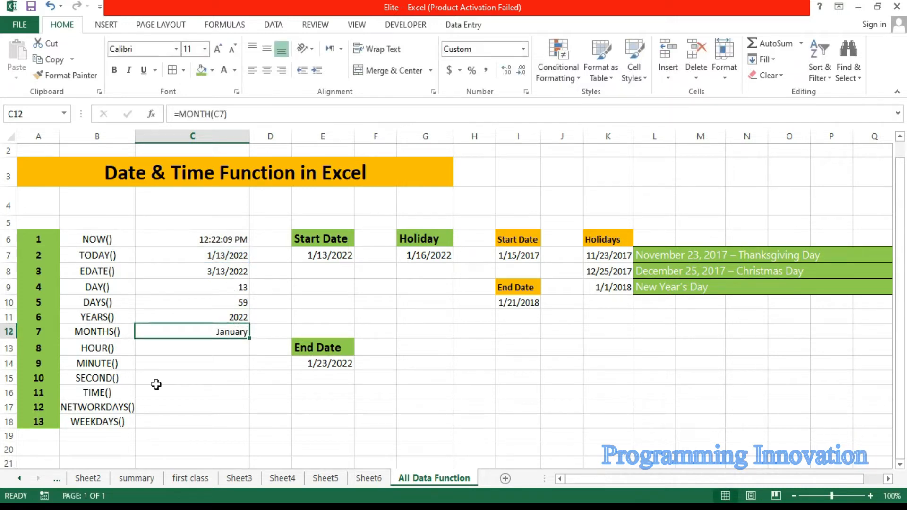
# Step: Enter =HOUR(C6) in cell C13 to extract the hour from the NOW() time
pyautogui.click(202, 352)
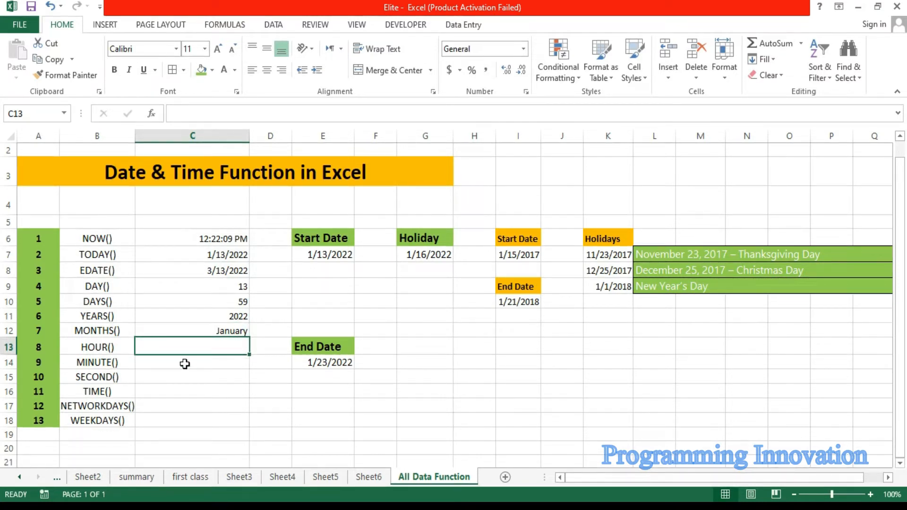
pyautogui.doubleClick(125, 346)
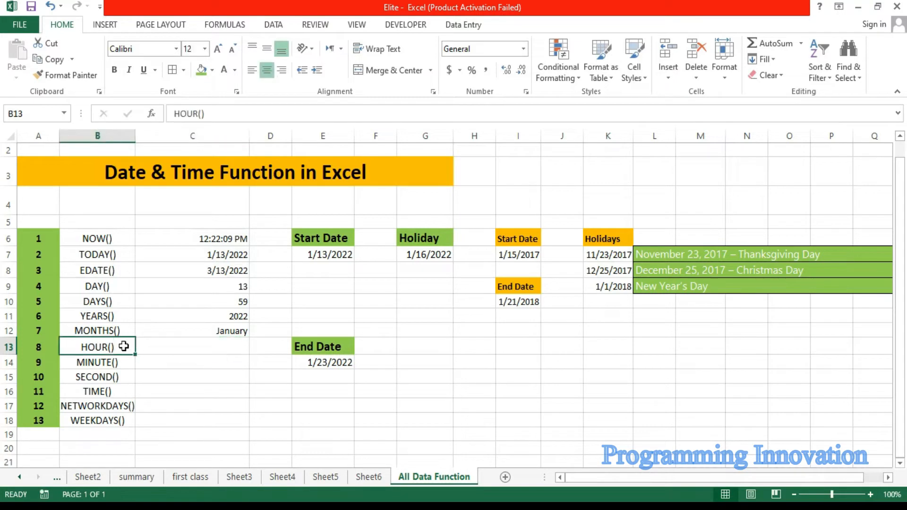
pyautogui.click(183, 349)
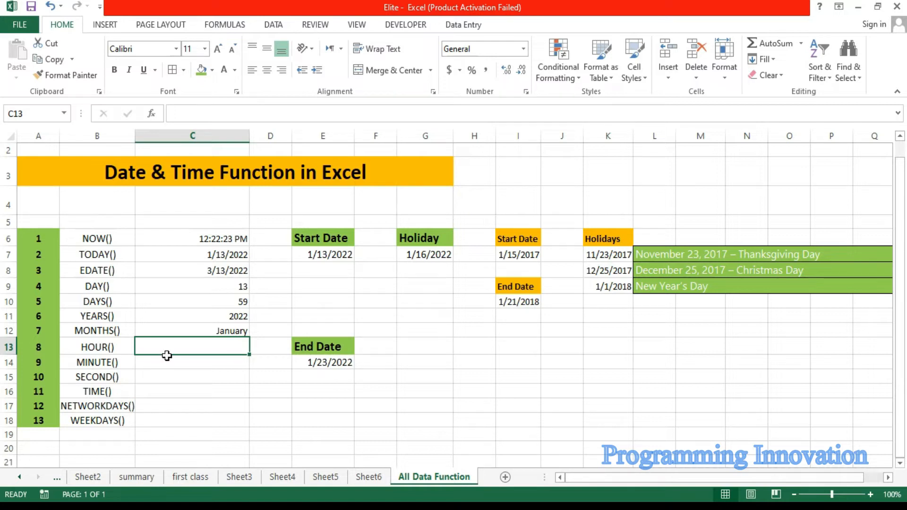
pyautogui.write('=')
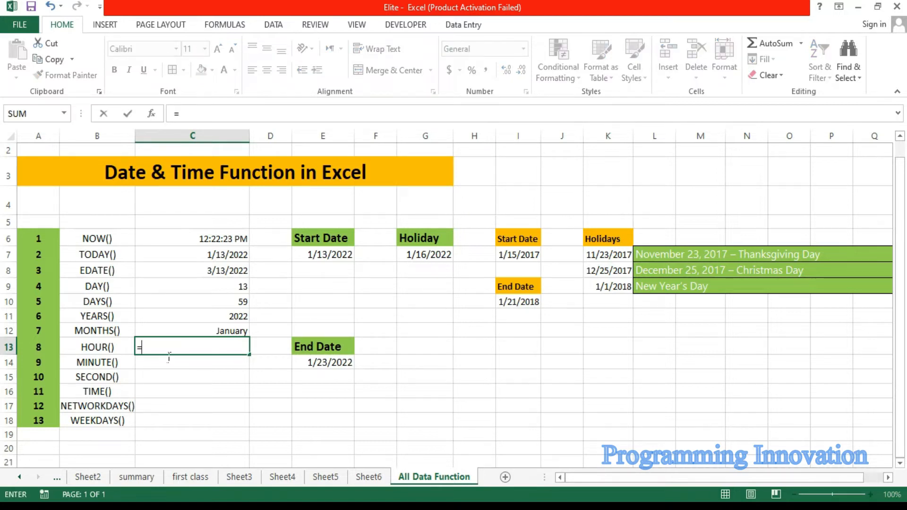
pyautogui.write('ho')
pyautogui.press('Tab')
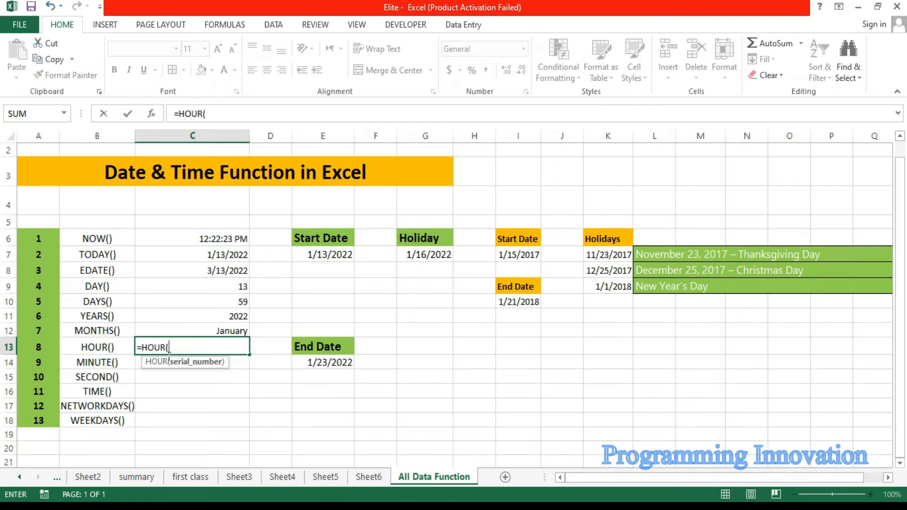
pyautogui.click(235, 243)
pyautogui.press('Return')
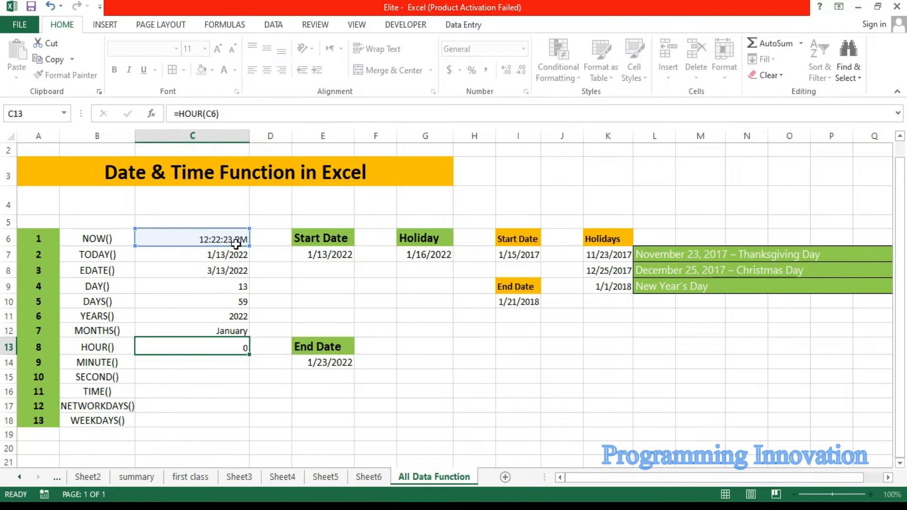
# Step: Change the formula in cell C13 to =HOUR(NOW()) so it takes the current time directly
pyautogui.doubleClick(212, 348)
pyautogui.press('BackSpace')
pyautogui.press('BackSpace')
pyautogui.press('BackSpace')
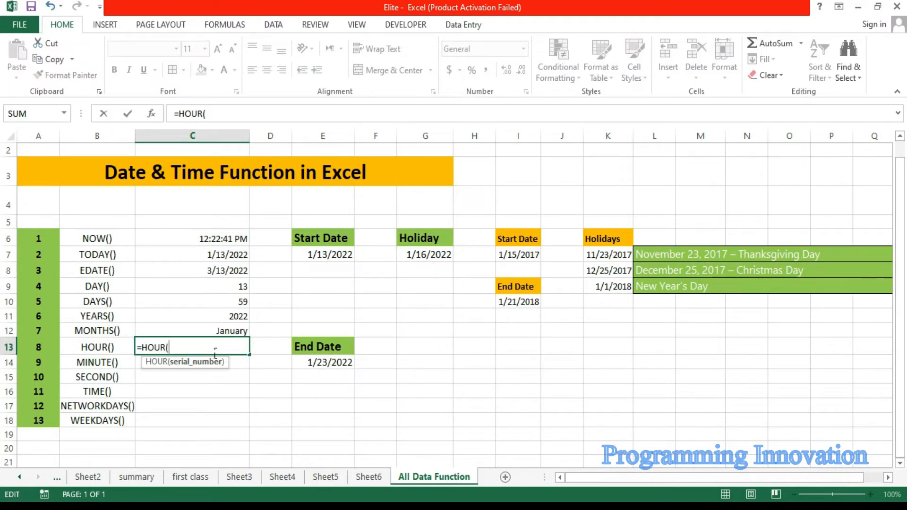
pyautogui.write('now')
pyautogui.press('Tab')
pyautogui.write('))')
pyautogui.press('Return')
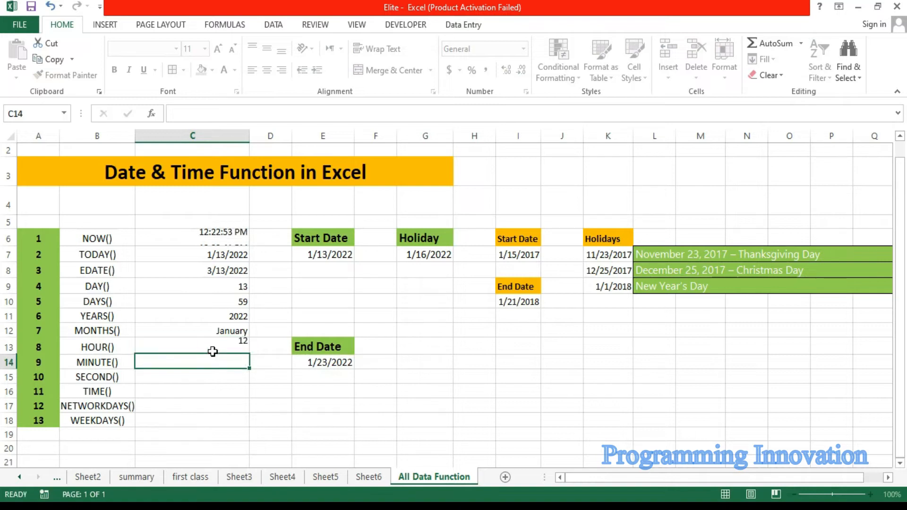
pyautogui.click(213, 352)
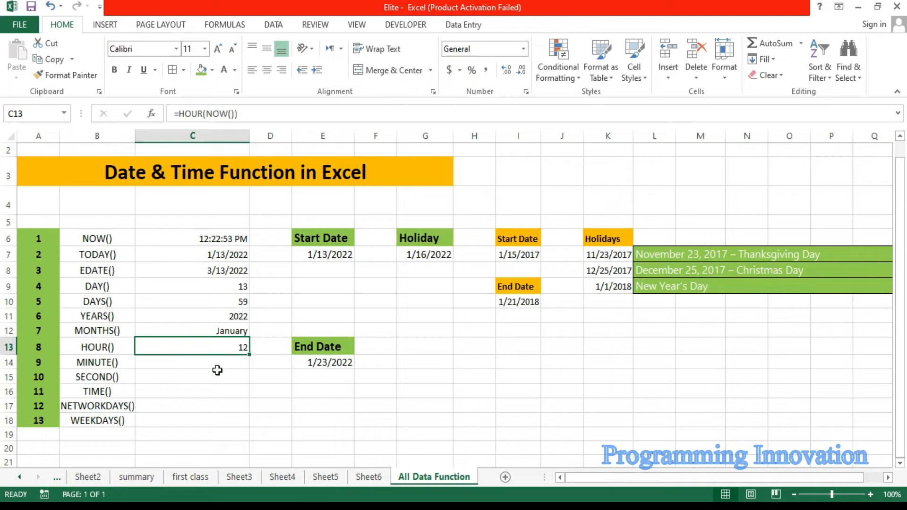
# Step: Enter =MINUTE(NOW()) in cell C14 to extract the minute of the current time
pyautogui.click(217, 370)
pyautogui.write('=')
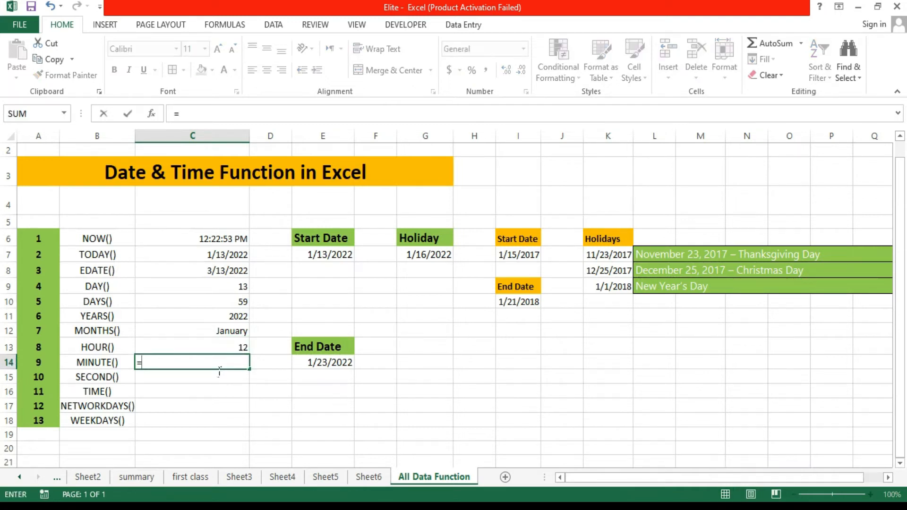
pyautogui.write('minu')
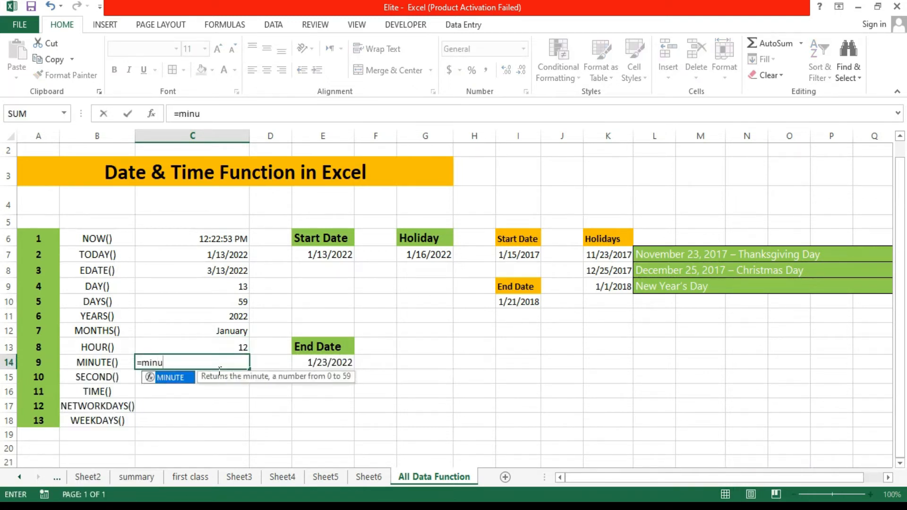
pyautogui.press('Tab')
pyautogui.write('now')
pyautogui.press('Tab')
pyautogui.write('))')
pyautogui.press('Return')
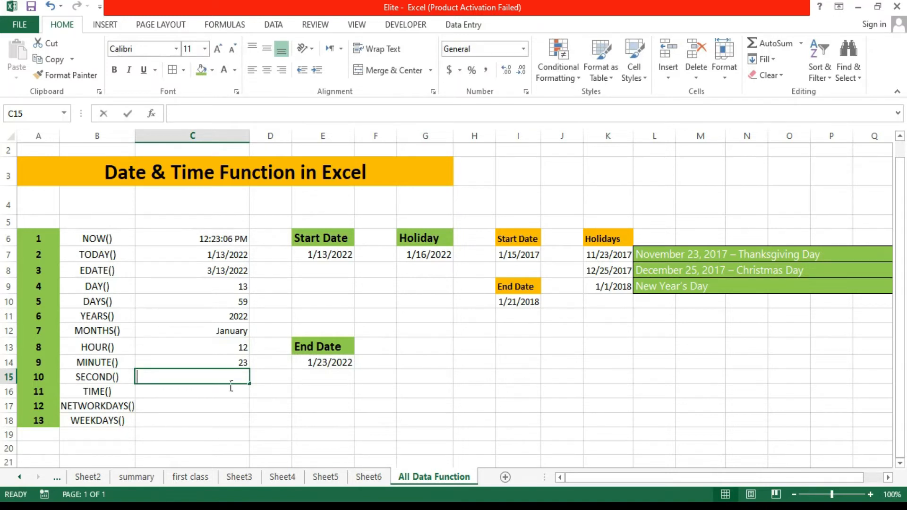
# Step: Enter =SECOND(NOW()) in cell C15 to extract the seconds of the current time
pyautogui.write('=secon')
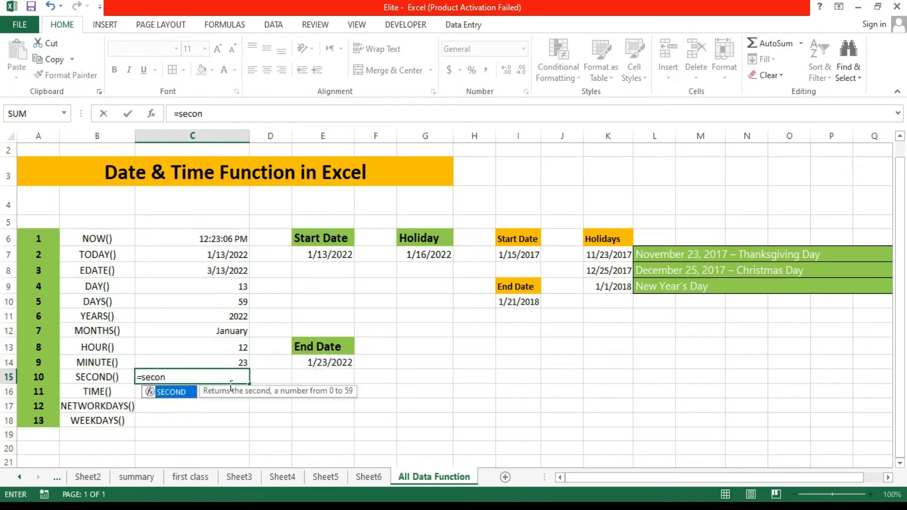
pyautogui.press('Tab')
pyautogui.press('BackSpace')
pyautogui.write('n')
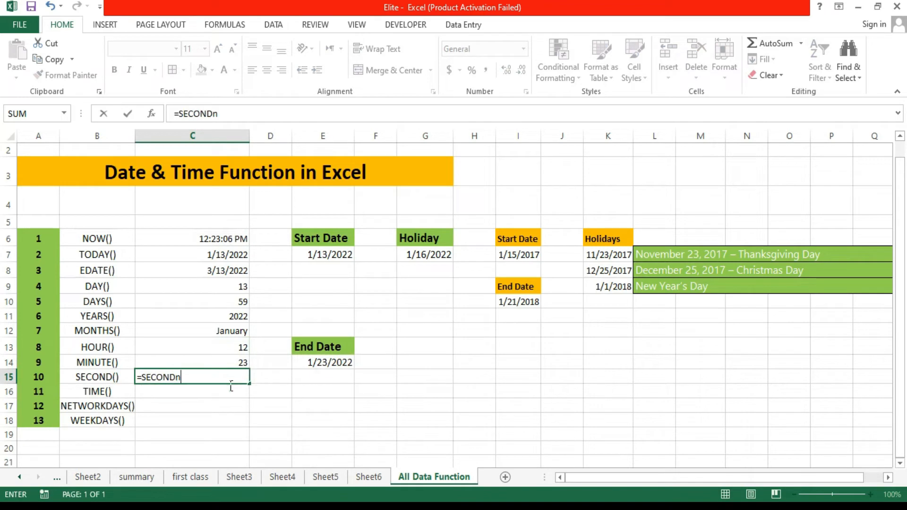
pyautogui.press('BackSpace')
pyautogui.write('(')
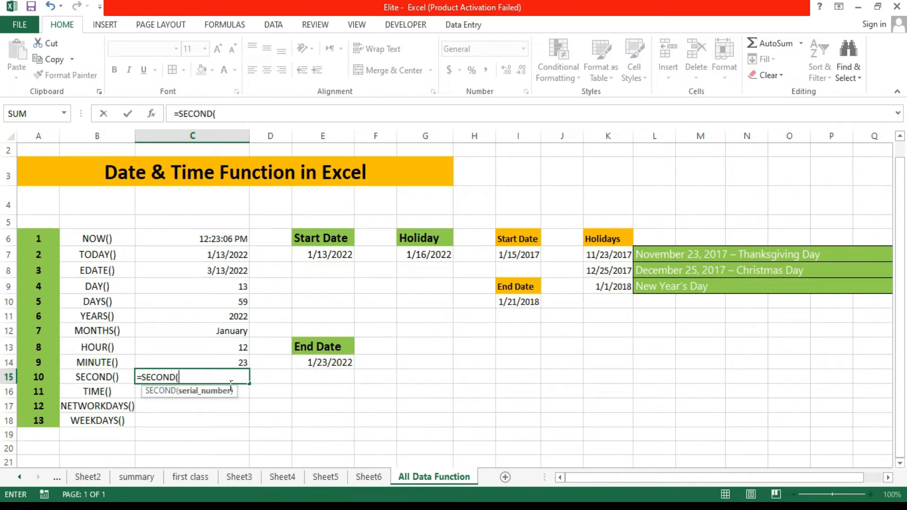
pyautogui.write('now')
pyautogui.press('Tab')
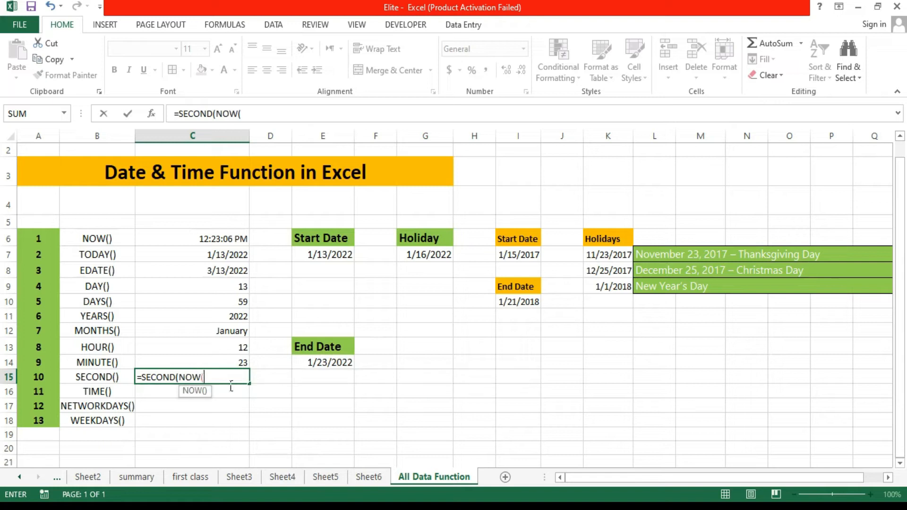
pyautogui.write('))')
pyautogui.press('Return')
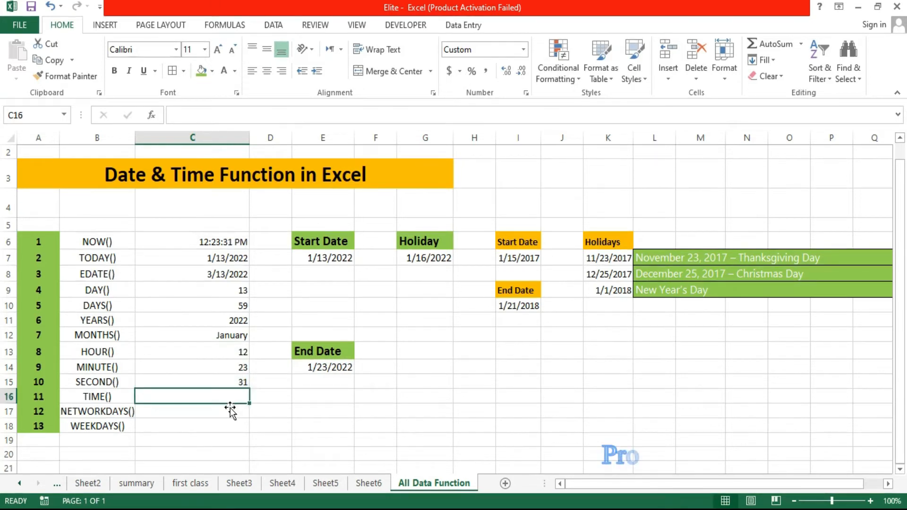
# Step: Enter =TIME(C13,C14,C15) in cell C16 to build a time from the hour, minute and second cells
pyautogui.write('=')
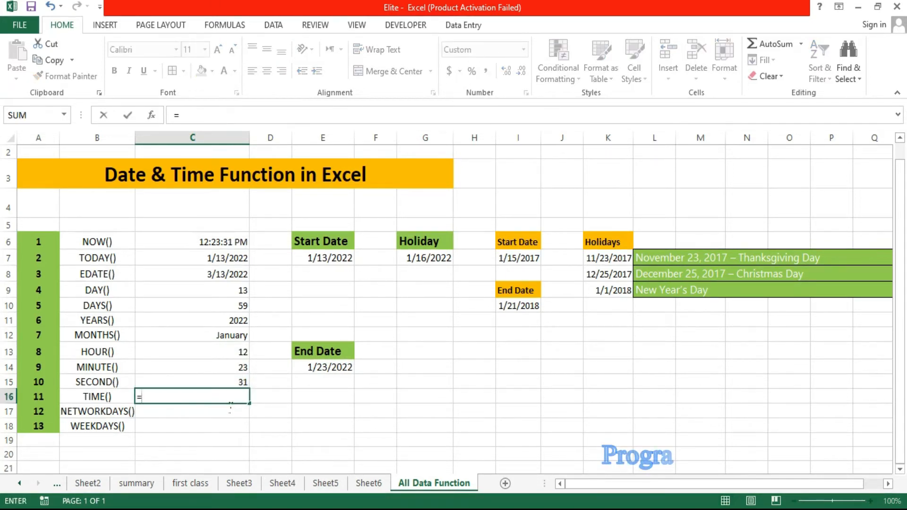
pyautogui.write('time')
pyautogui.press('Tab')
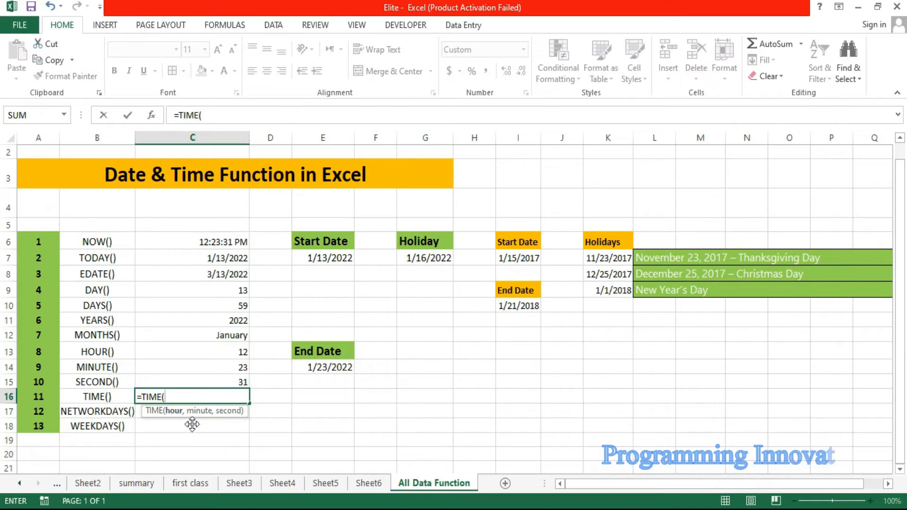
pyautogui.click(228, 355)
pyautogui.write(',')
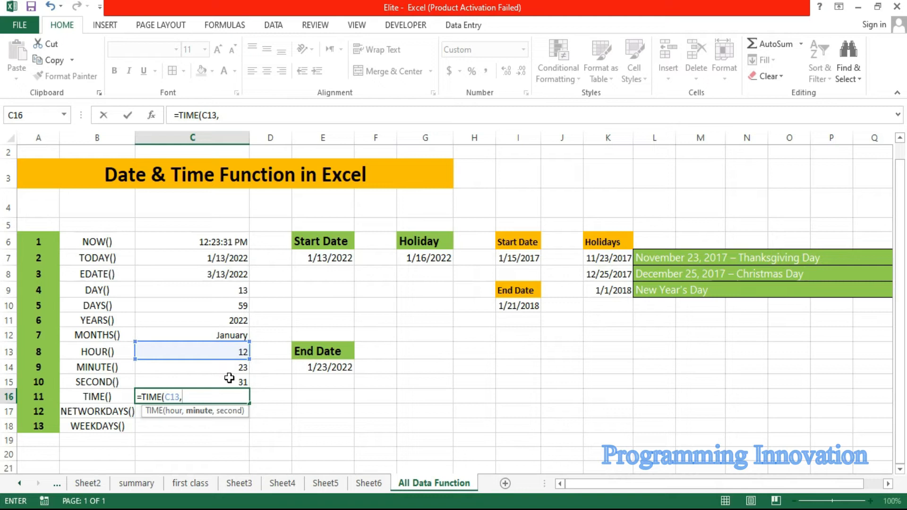
pyautogui.click(232, 371)
pyautogui.write(',')
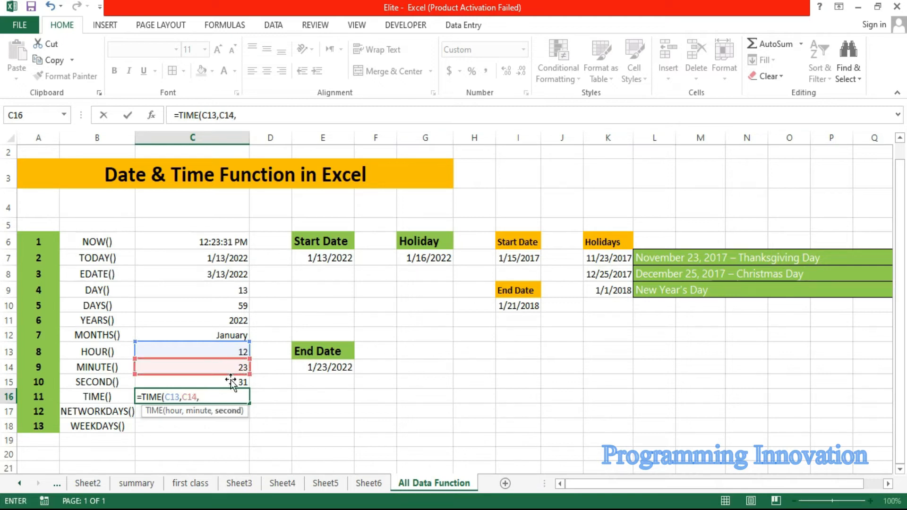
pyautogui.click(237, 382)
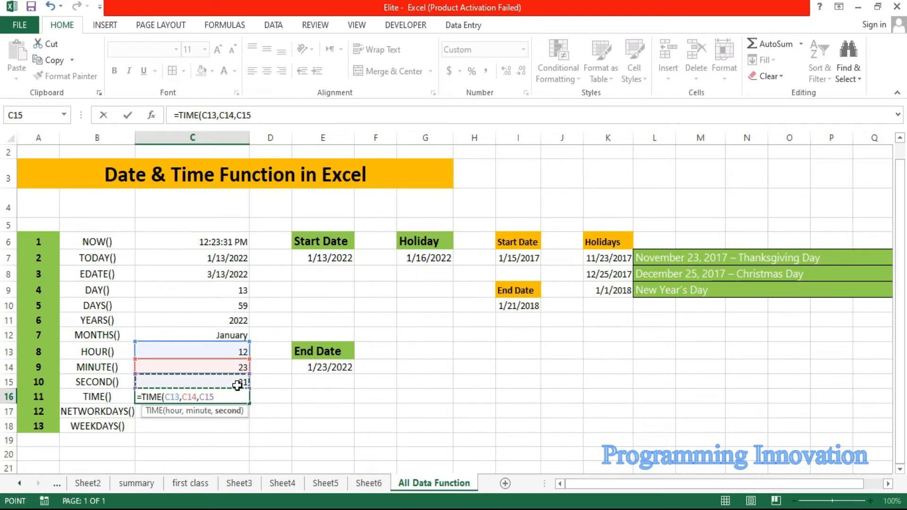
pyautogui.press('Return')
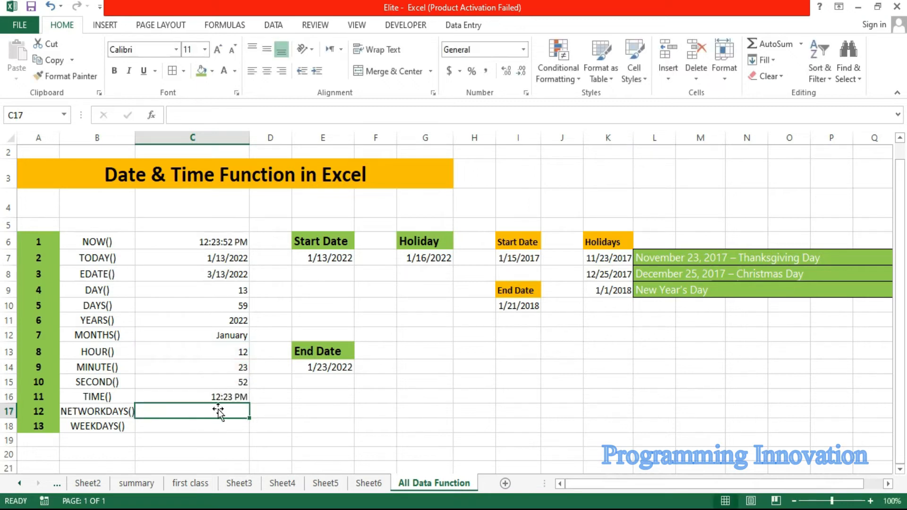
pyautogui.click(198, 401)
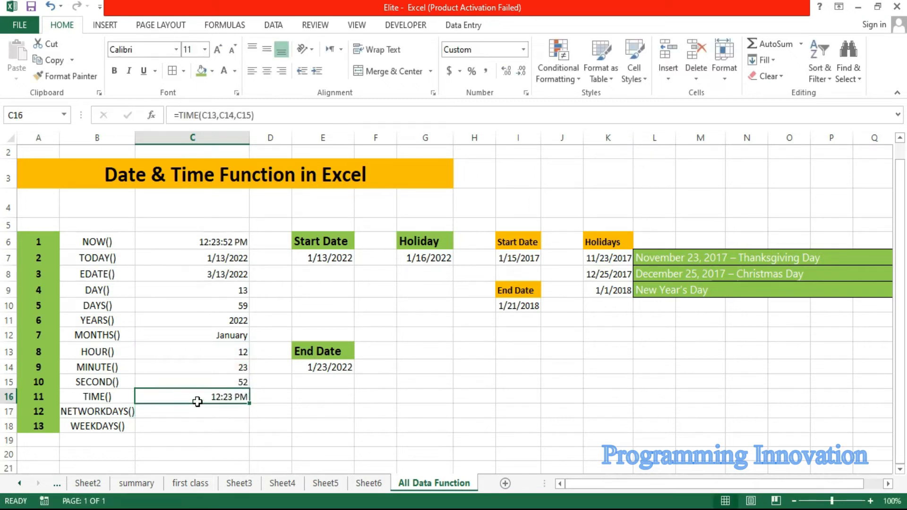
# Step: Enter =NETWORKDAYS(I7,I10) in cell C17 to count the working days between the 2017 start date and the 2018 end date
pyautogui.click(199, 415)
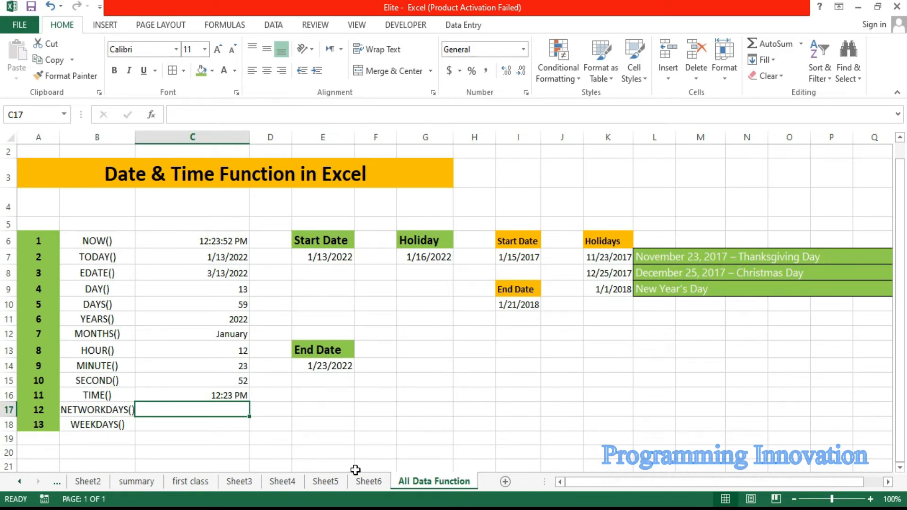
pyautogui.doubleClick(616, 260)
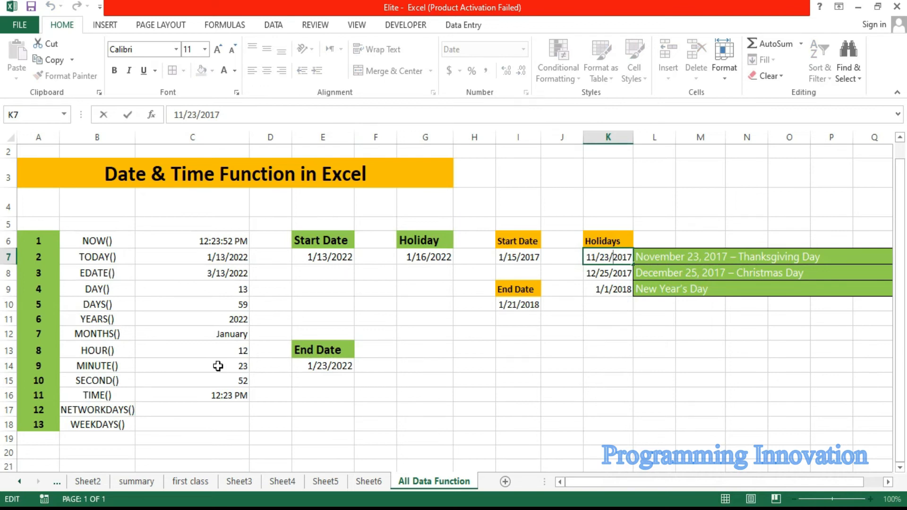
pyautogui.click(202, 409)
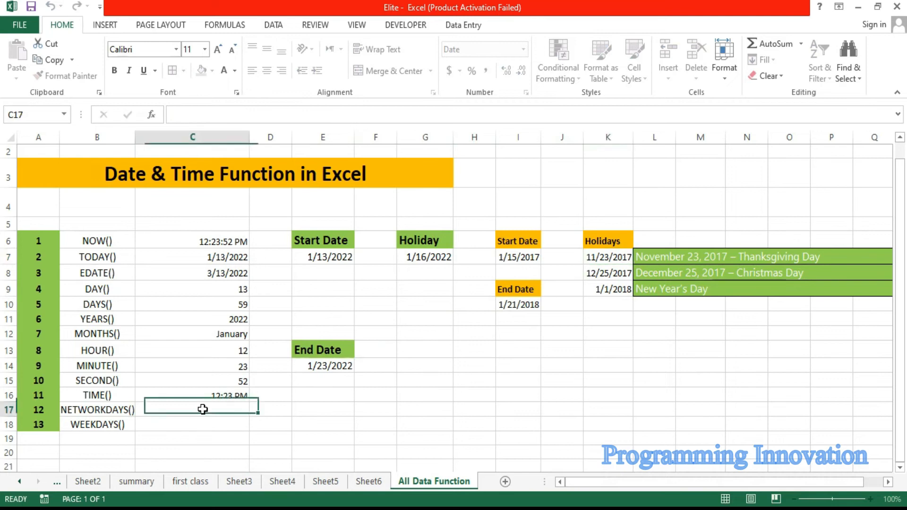
pyautogui.write('=net')
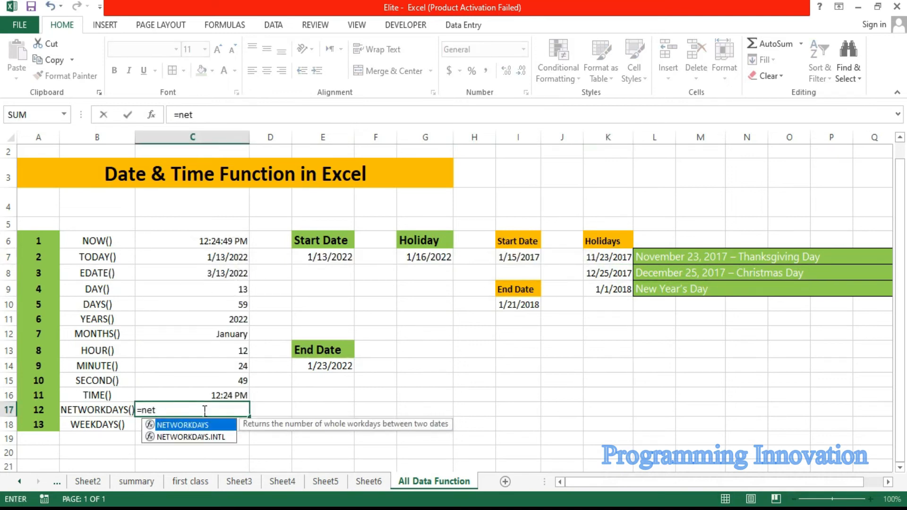
pyautogui.press('Tab')
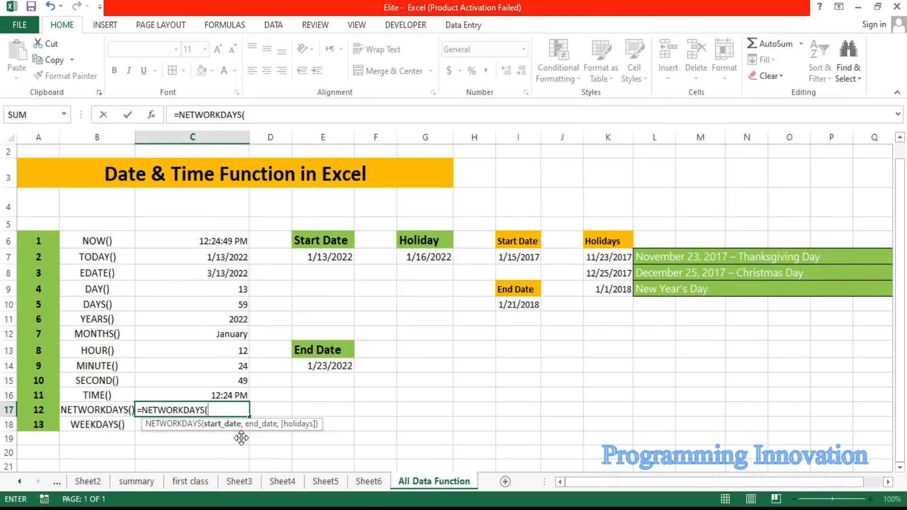
pyautogui.click(529, 263)
pyautogui.write(',')
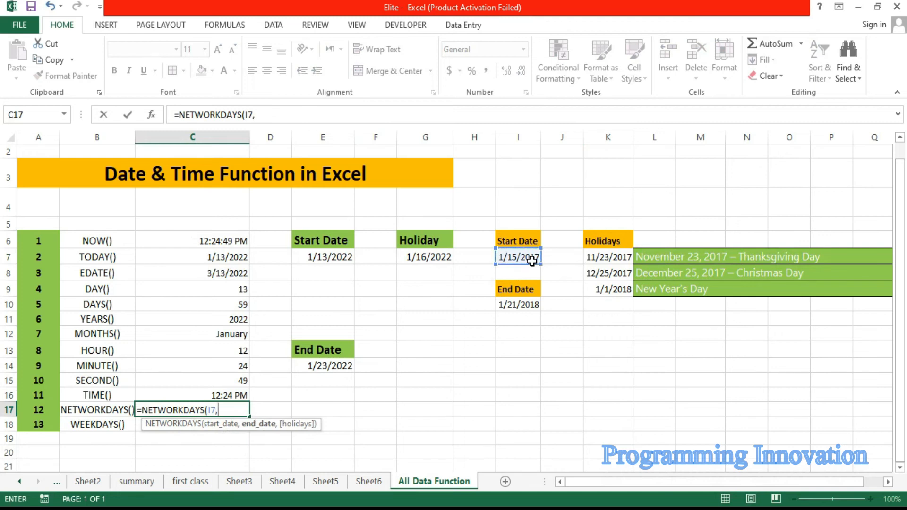
pyautogui.click(520, 308)
pyautogui.write(')')
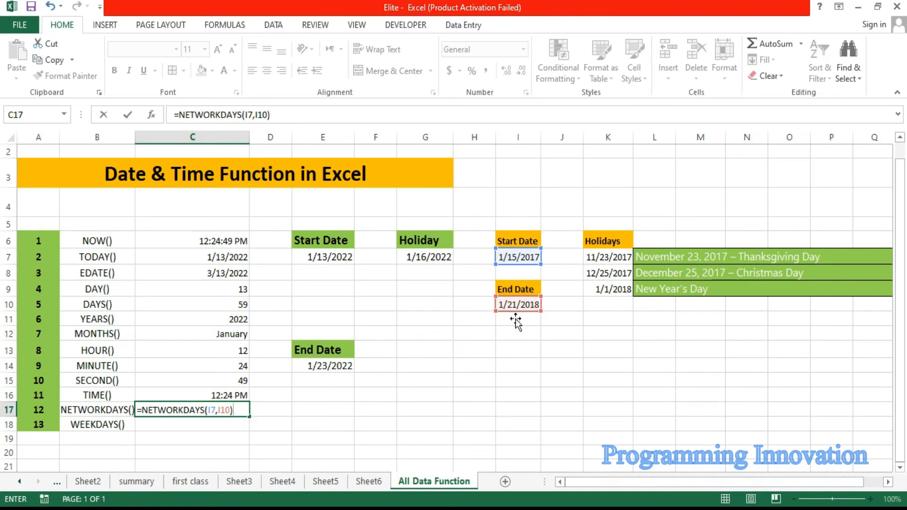
pyautogui.press('Return')
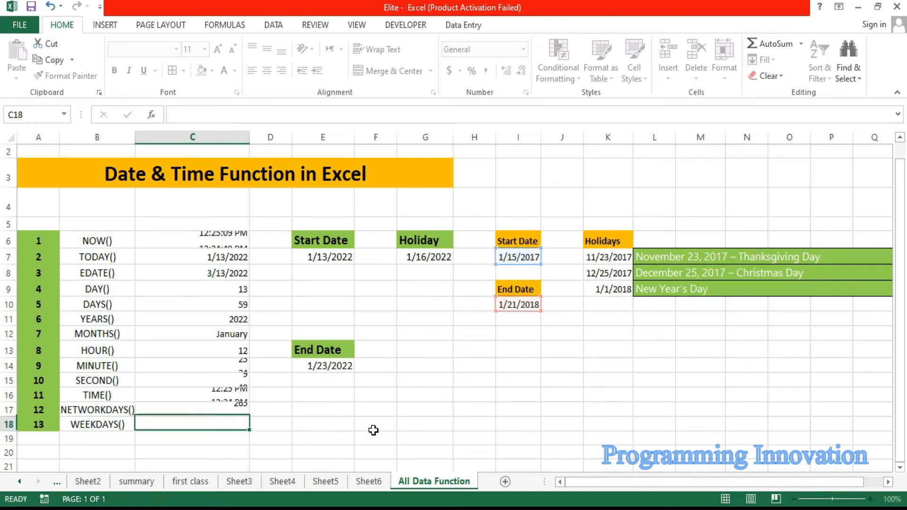
# Step: Add the holiday range K7:K9 as the third argument of the NETWORKDAYS formula in cell C17
pyautogui.click(194, 412)
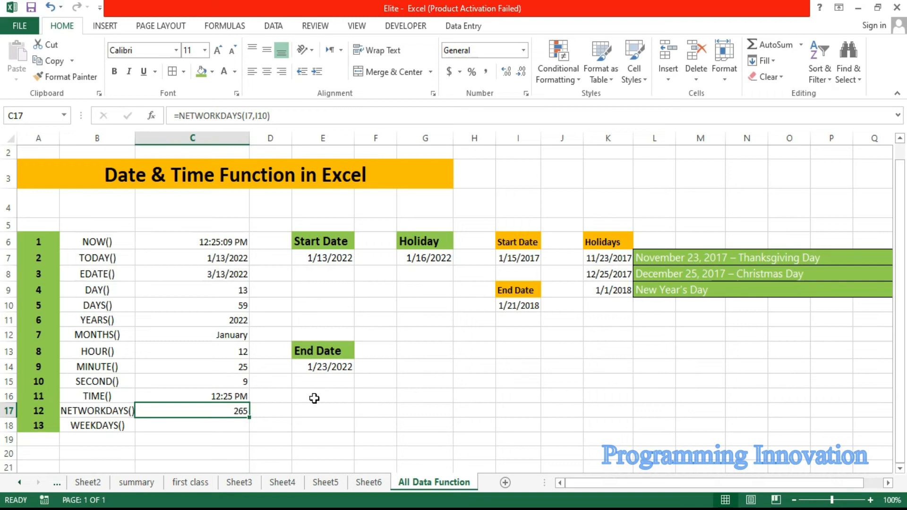
pyautogui.doubleClick(233, 412)
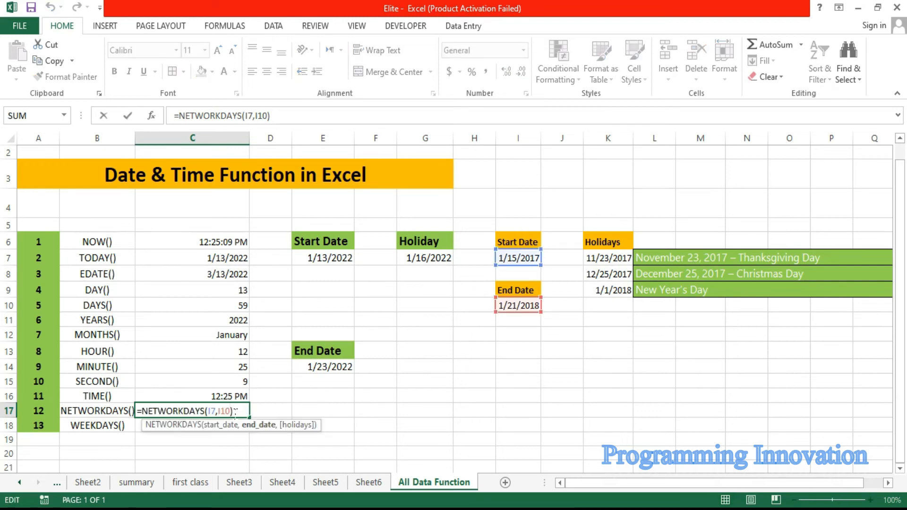
pyautogui.write(',')
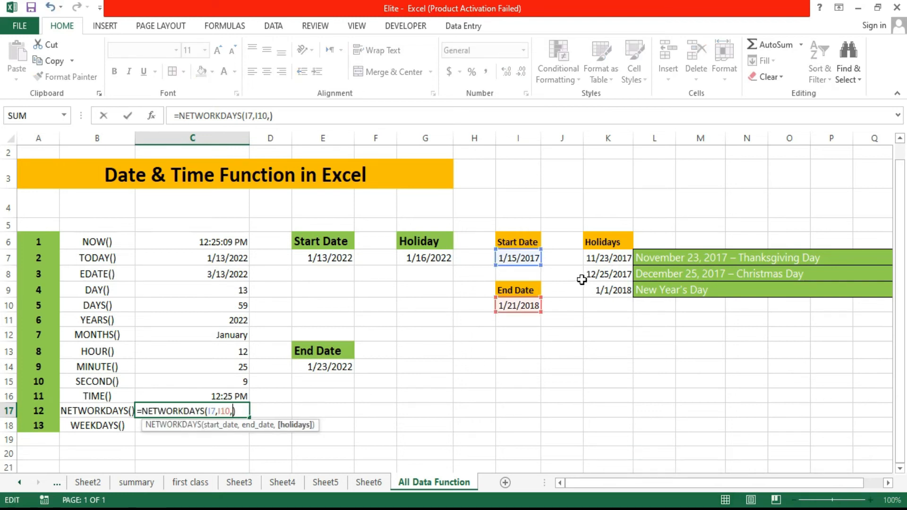
pyautogui.moveTo(612, 257); pyautogui.dragTo(613, 296)
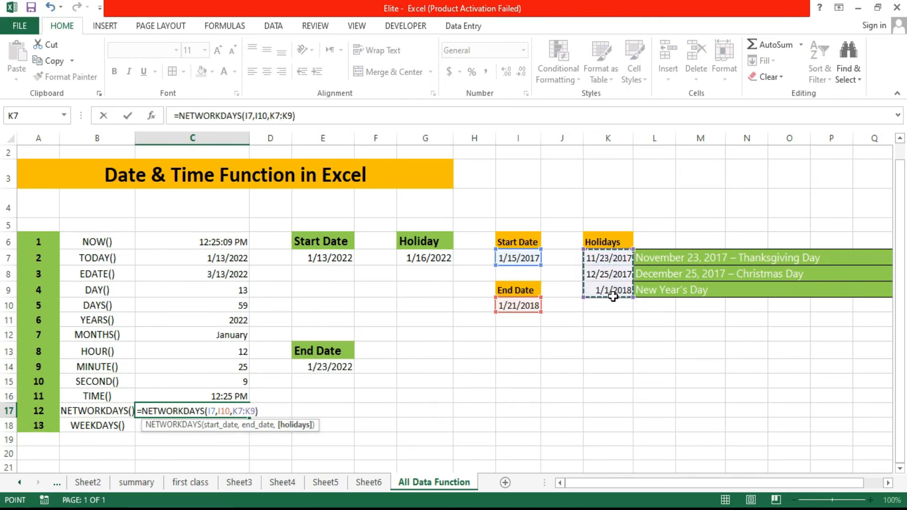
pyautogui.press('Return')
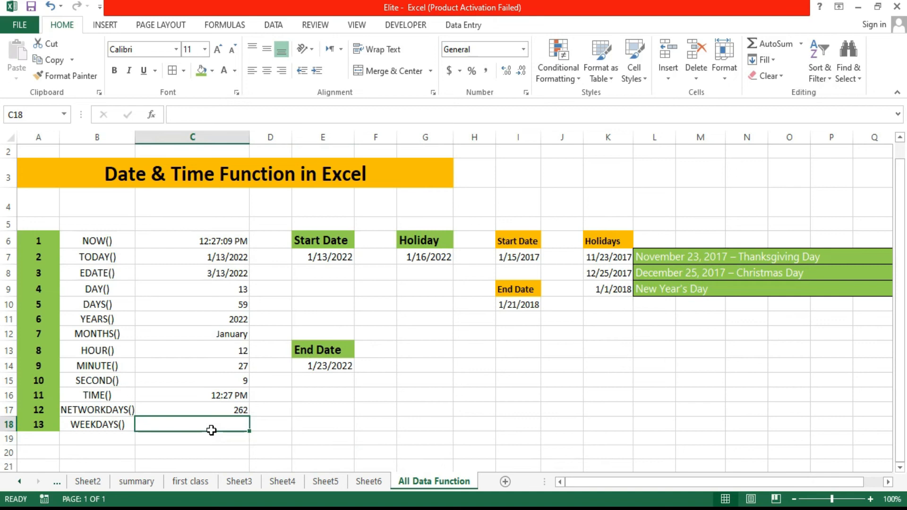
# Step: Enter =WEEKDAY(C7) in cell C18 to return the weekday number of today's date
pyautogui.write('=wee')
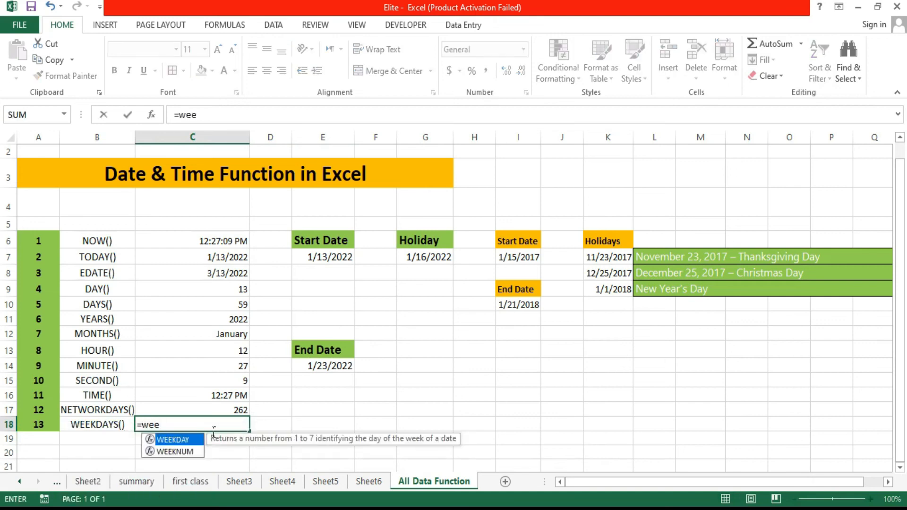
pyautogui.press('Tab')
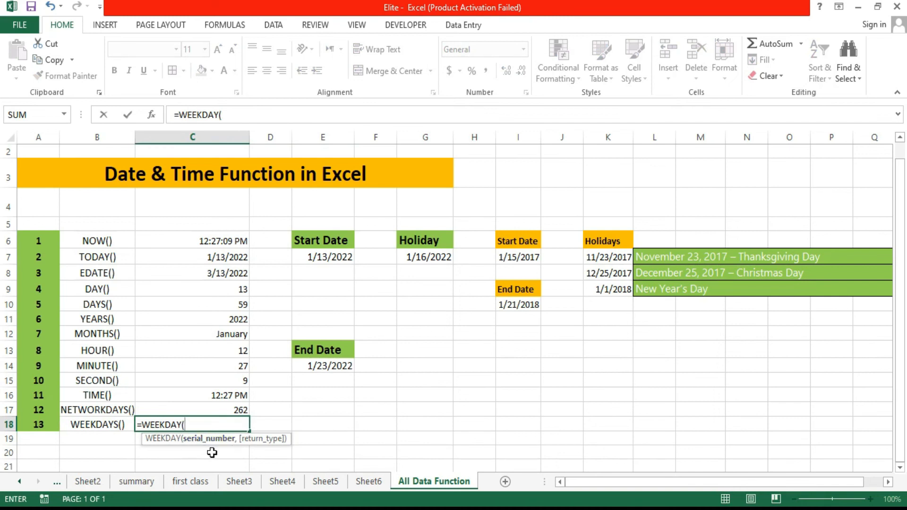
pyautogui.click(226, 259)
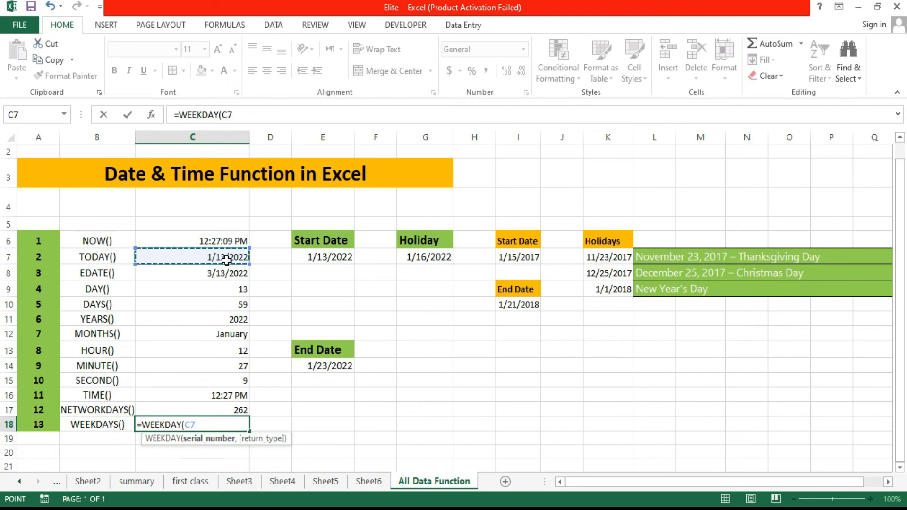
pyautogui.write(')')
pyautogui.press('Return')
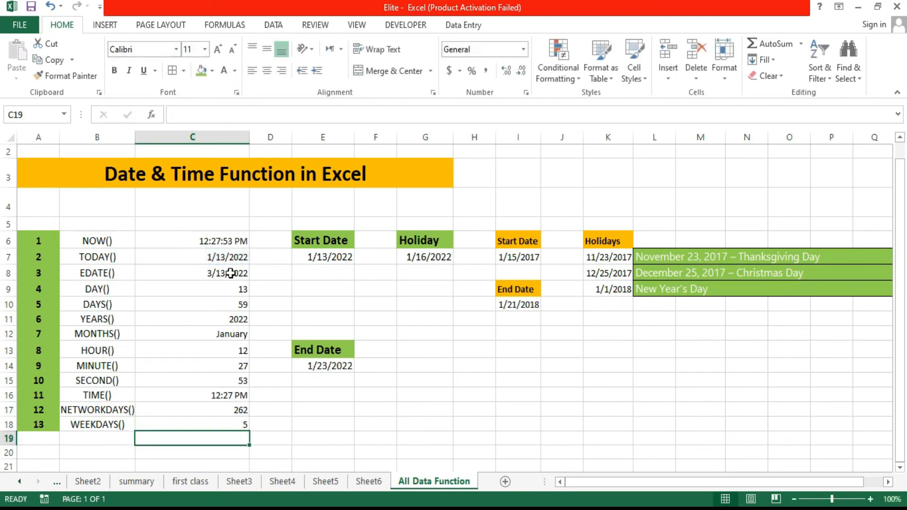
# Step: Apply the custom number format dddd to cell C18 so the weekday shows as a full day name
pyautogui.click(215, 428)
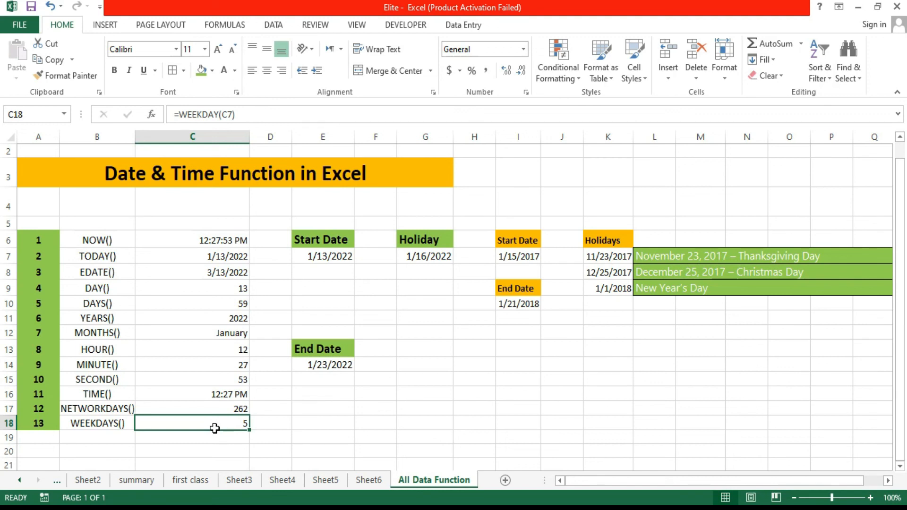
pyautogui.hotkey('ctrl', '1')
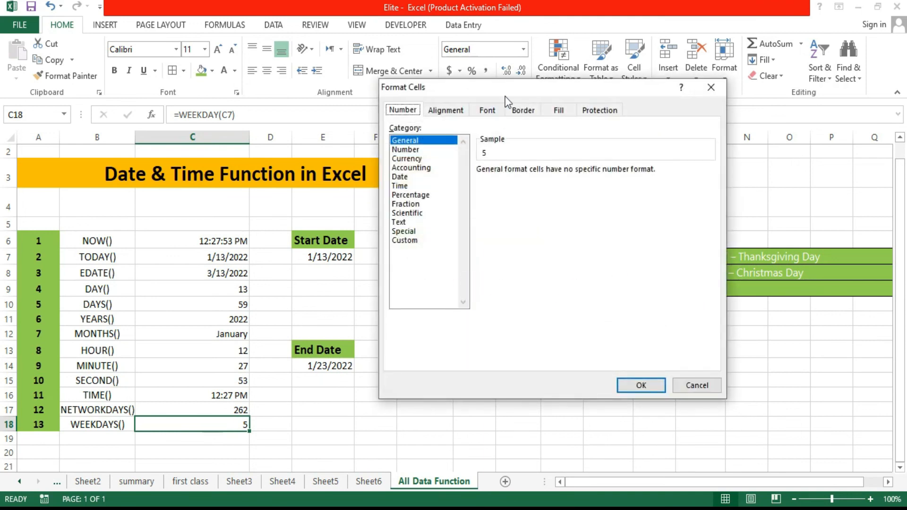
pyautogui.click(413, 242)
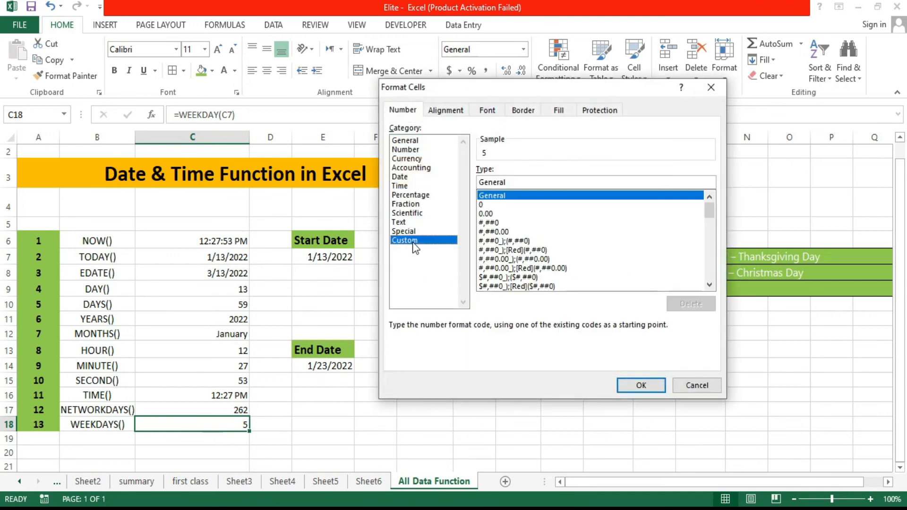
pyautogui.click(491, 213)
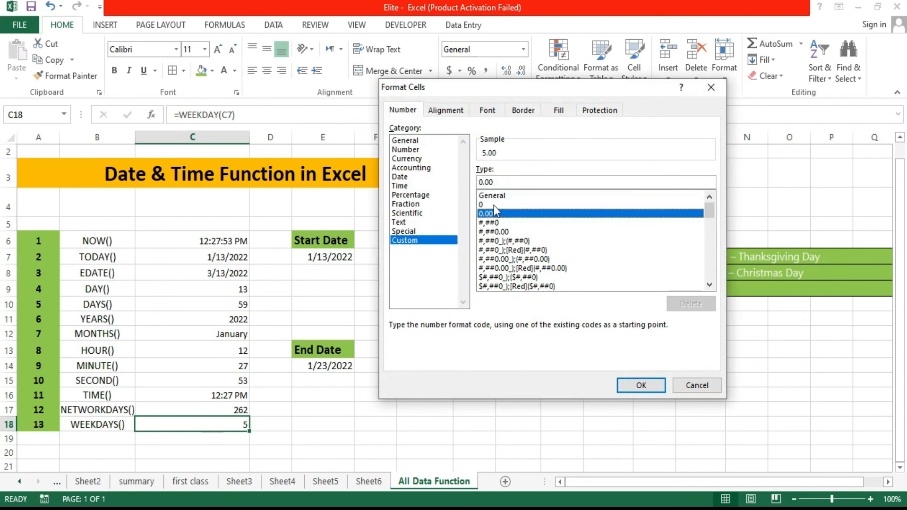
pyautogui.press('BackSpace')
pyautogui.press('BackSpace')
pyautogui.press('BackSpace')
pyautogui.press('BackSpace')
pyautogui.write('dddd')
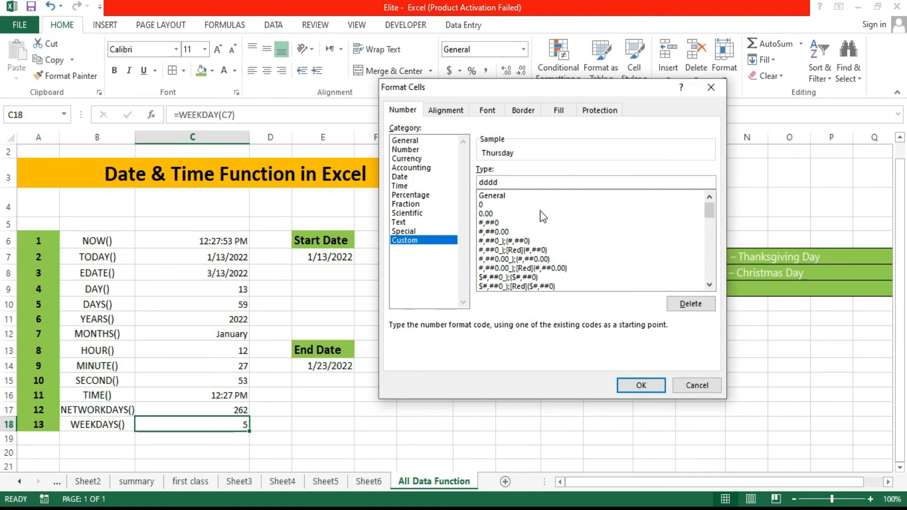
pyautogui.click(650, 378)
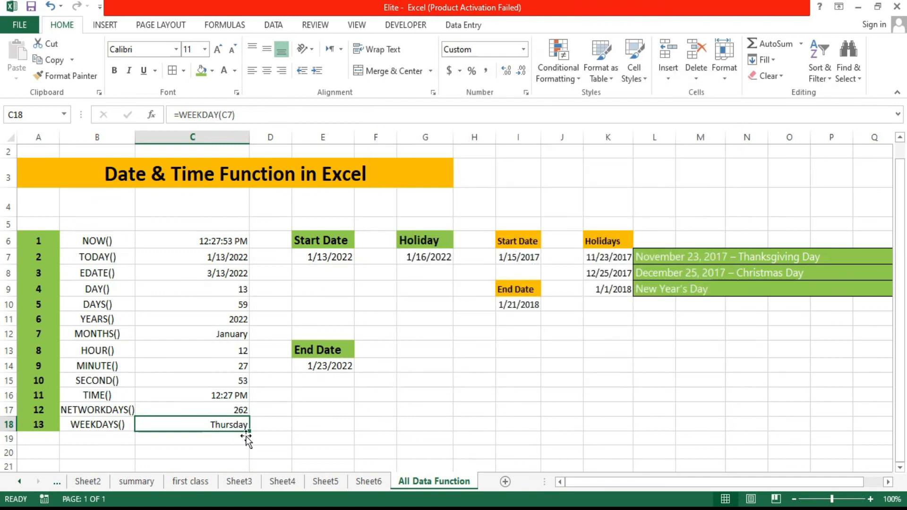
pyautogui.click(104, 246)
pyautogui.moveTo(104, 248); pyautogui.dragTo(100, 286)
pyautogui.moveTo(97, 350); pyautogui.dragTo(102, 407)
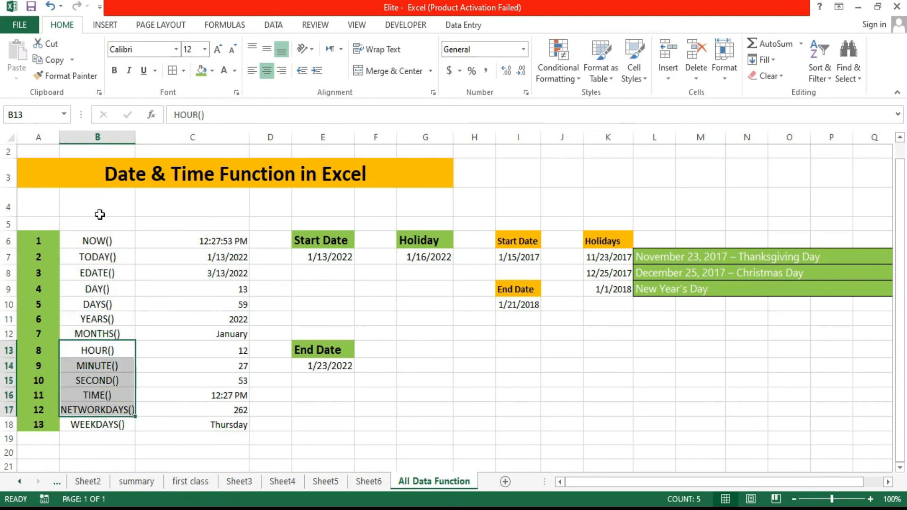
pyautogui.click(113, 248)
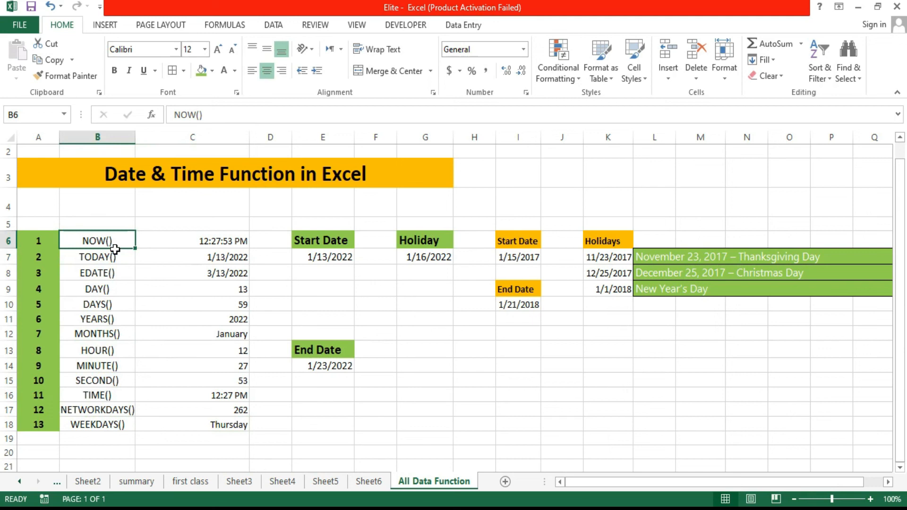
pyautogui.click(378, 509)
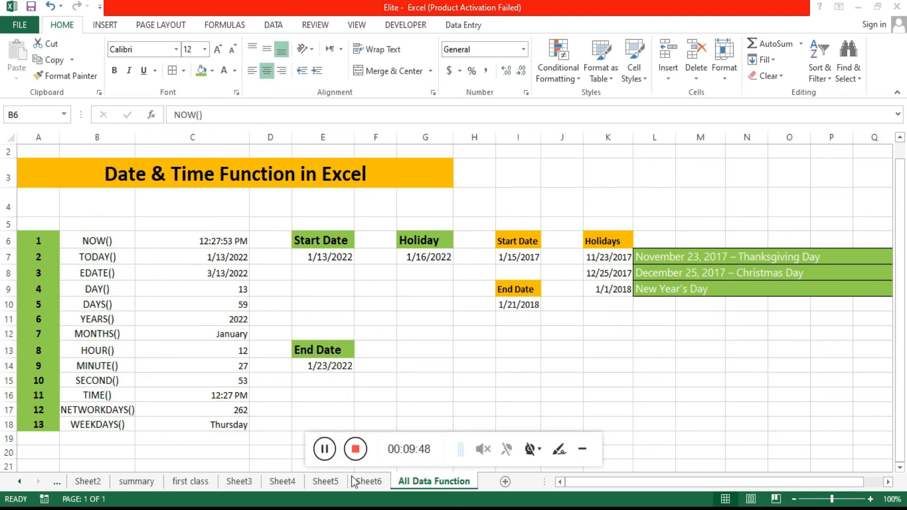